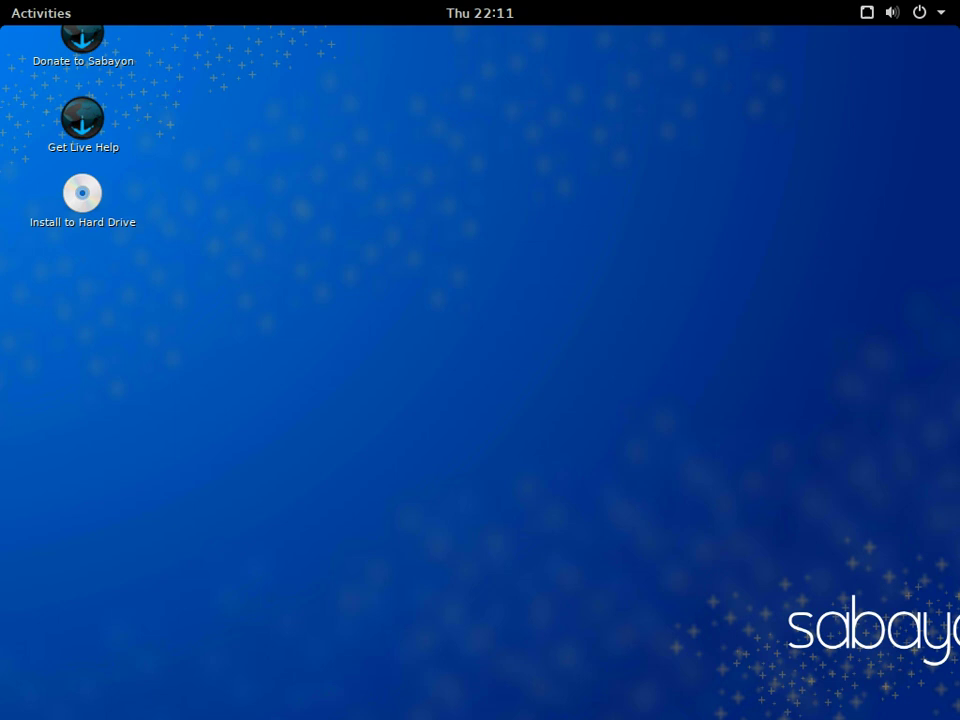
- Launch Terminal from the Activities search and maximise its window
key("super")
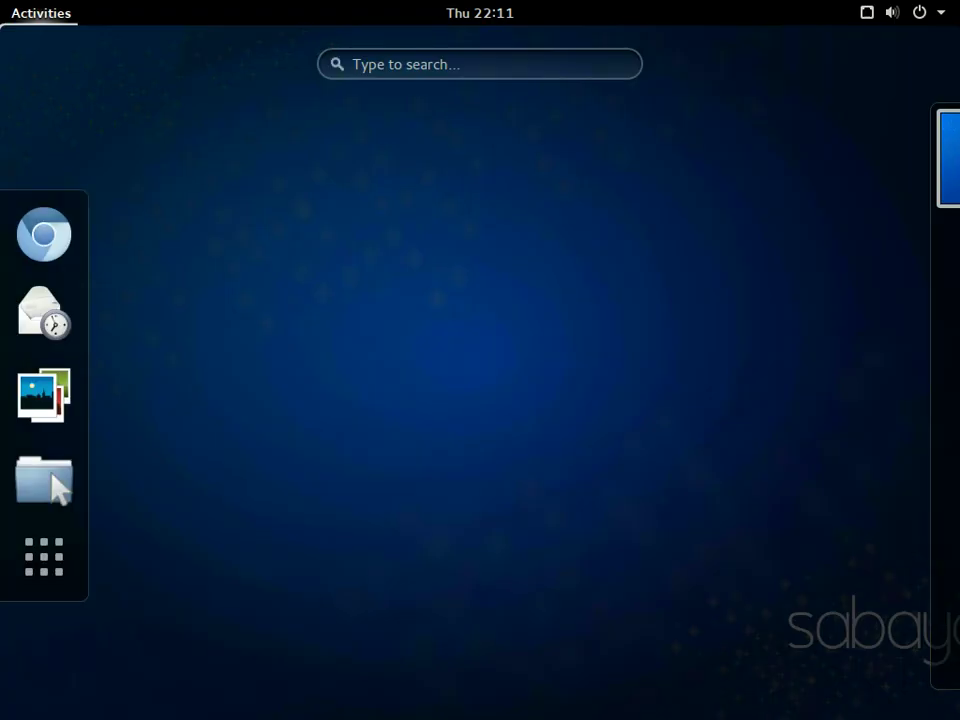
left_click(480, 64)
type("terminal")
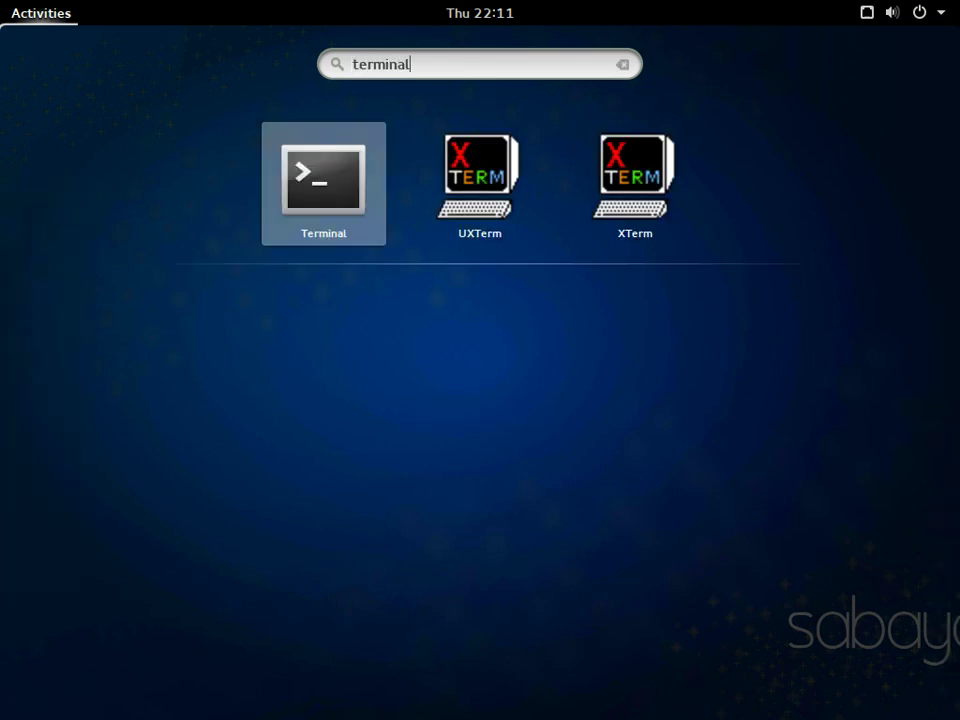
key("Return")
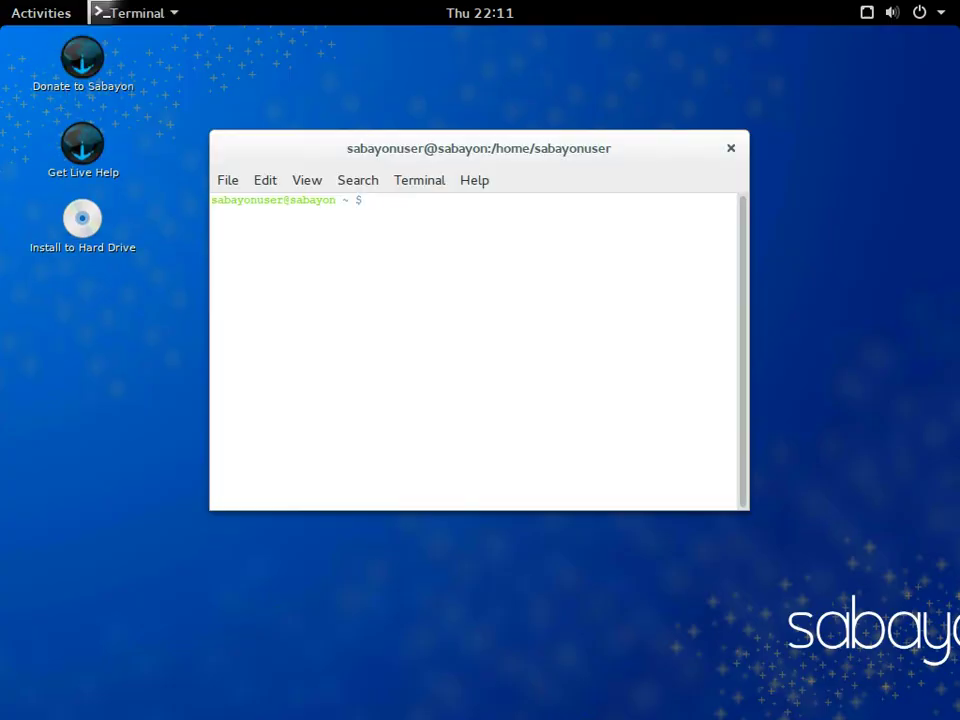
key("super+Up")
- Run uname -a, free and df -h to show kernel, memory and disk usage
type("uname -a")
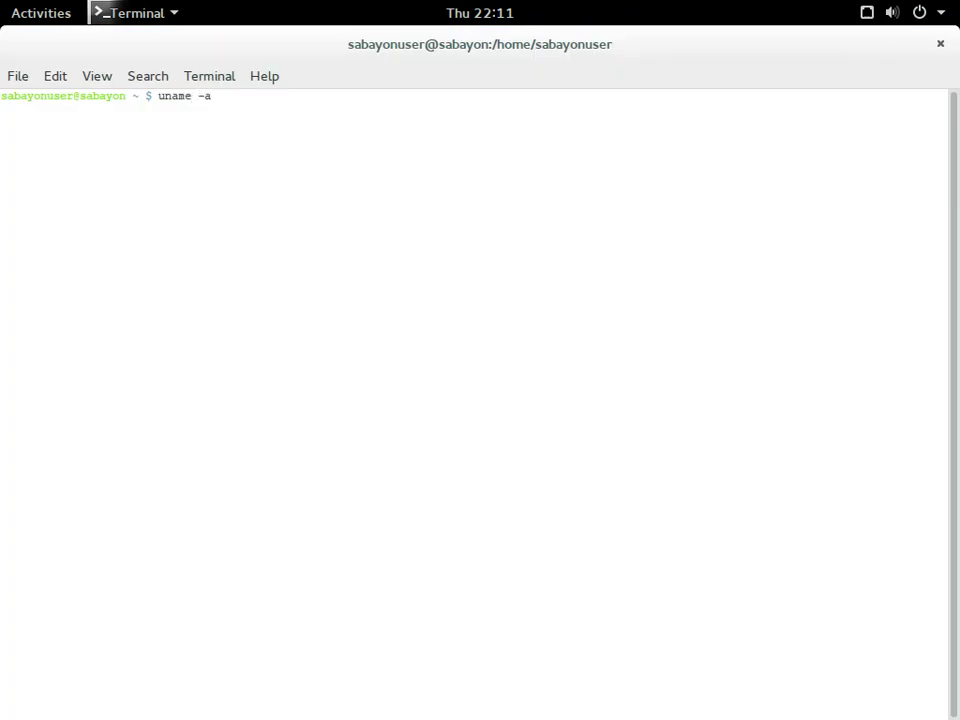
key("Return")
key("Return")
key("Return")
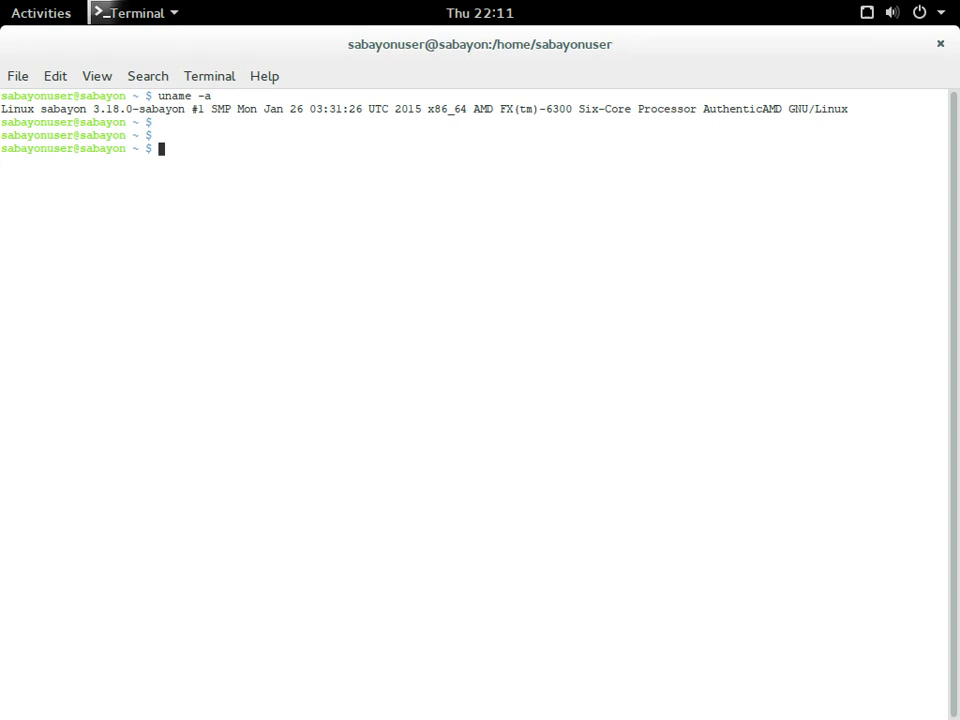
type("free")
key("Return")
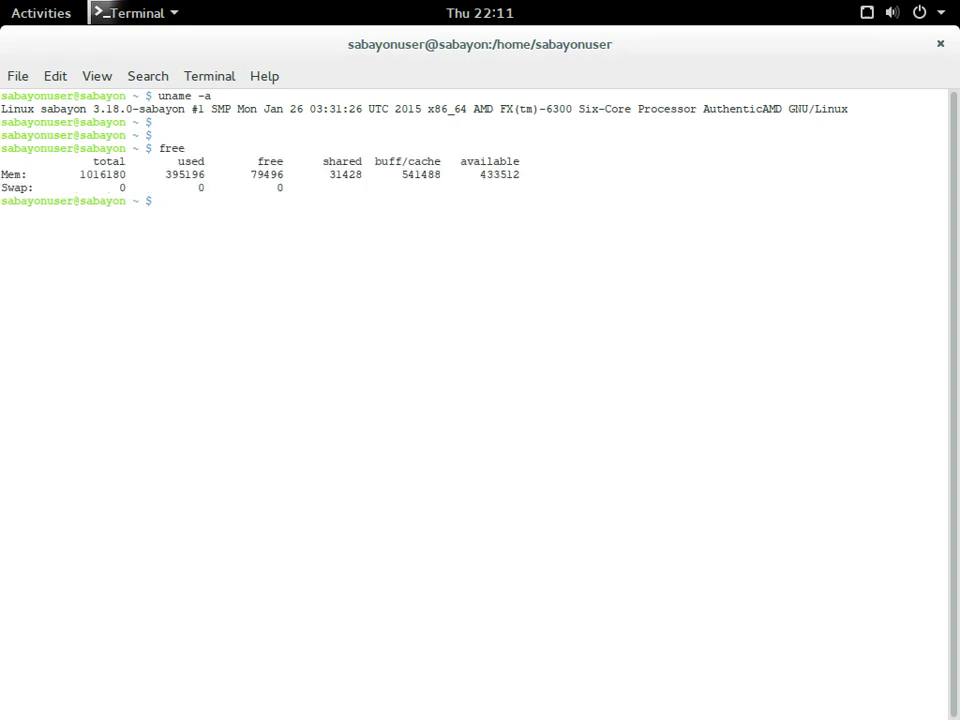
key("Return")
key("Return")
type("df ")
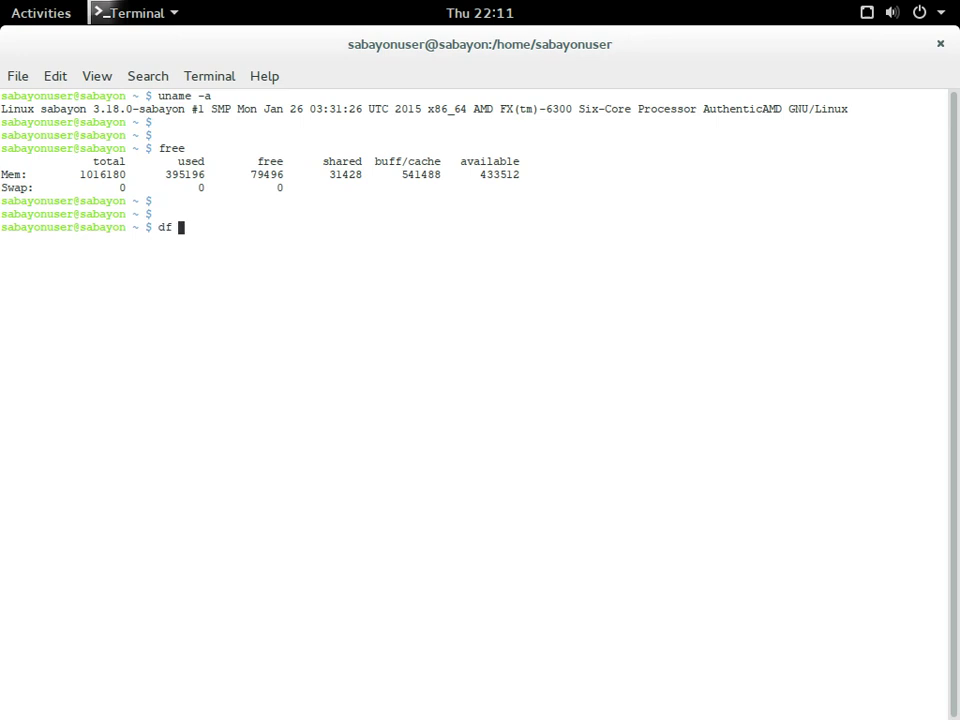
type("-h")
key("Return")
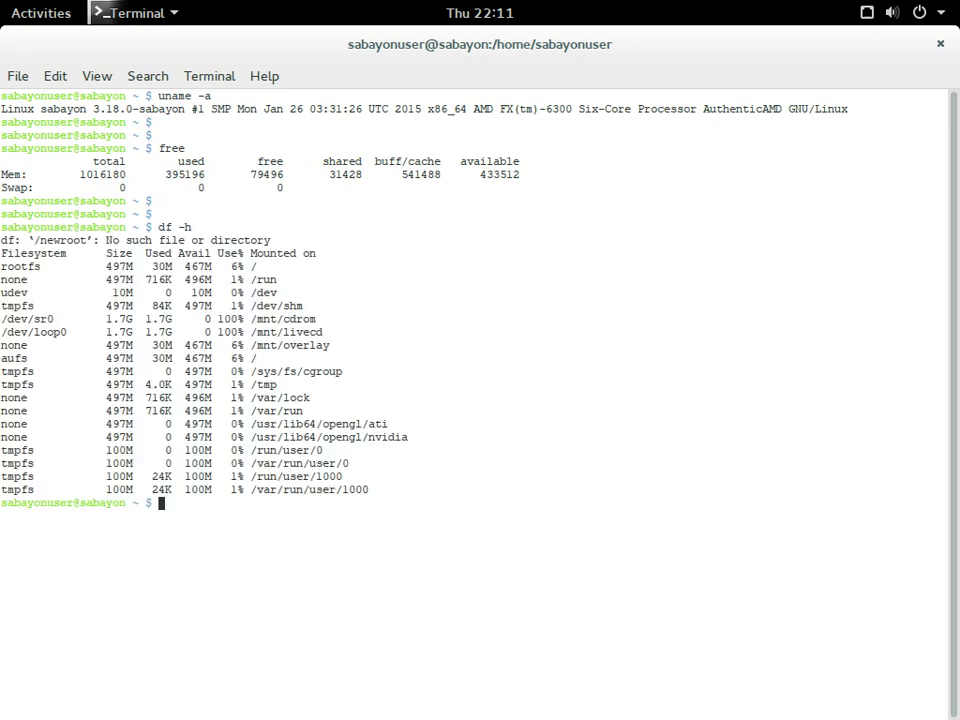
key("Return")
key("Return")
key("Return")
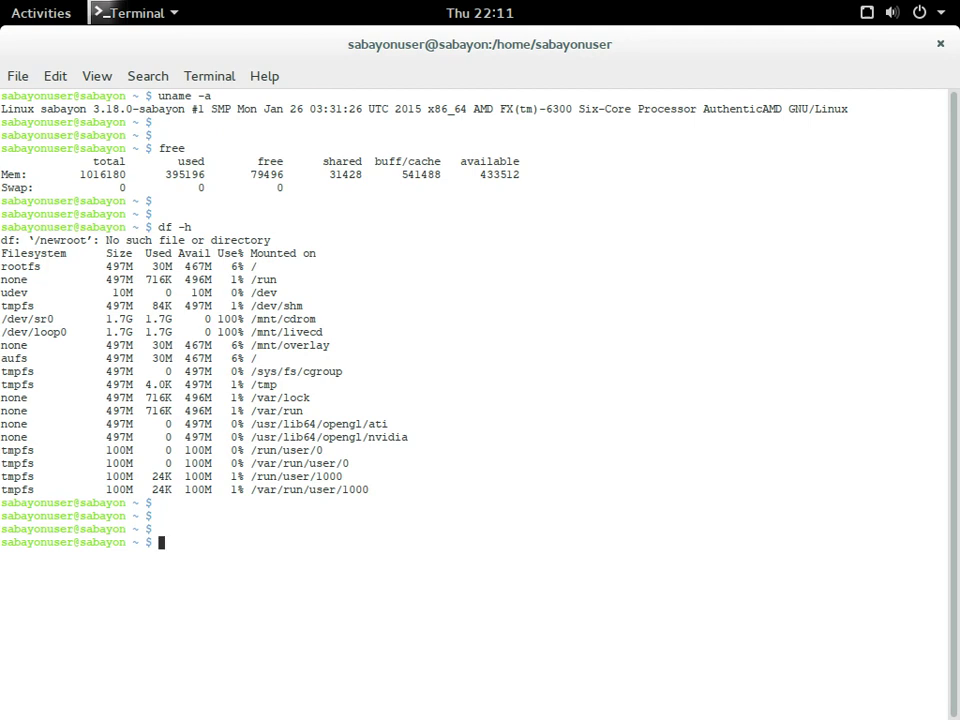
- Display /etc/os-release with more, then start the top process monitor
type("more /etc/os")
key("Tab")
key("Return")
key("Return")
key("Return")
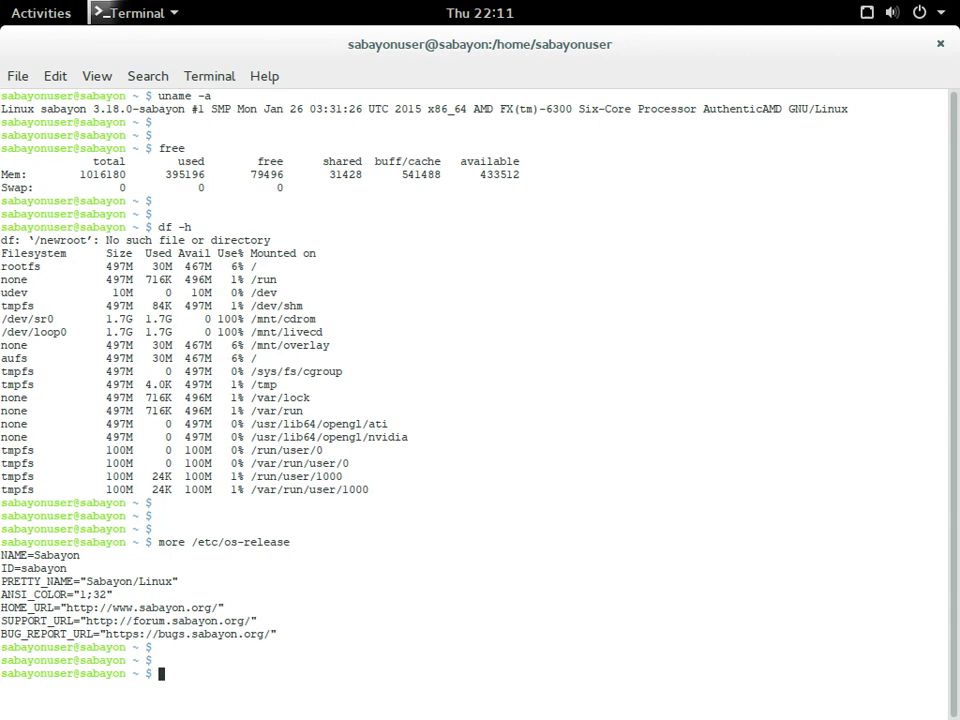
type("top")
key("Return")
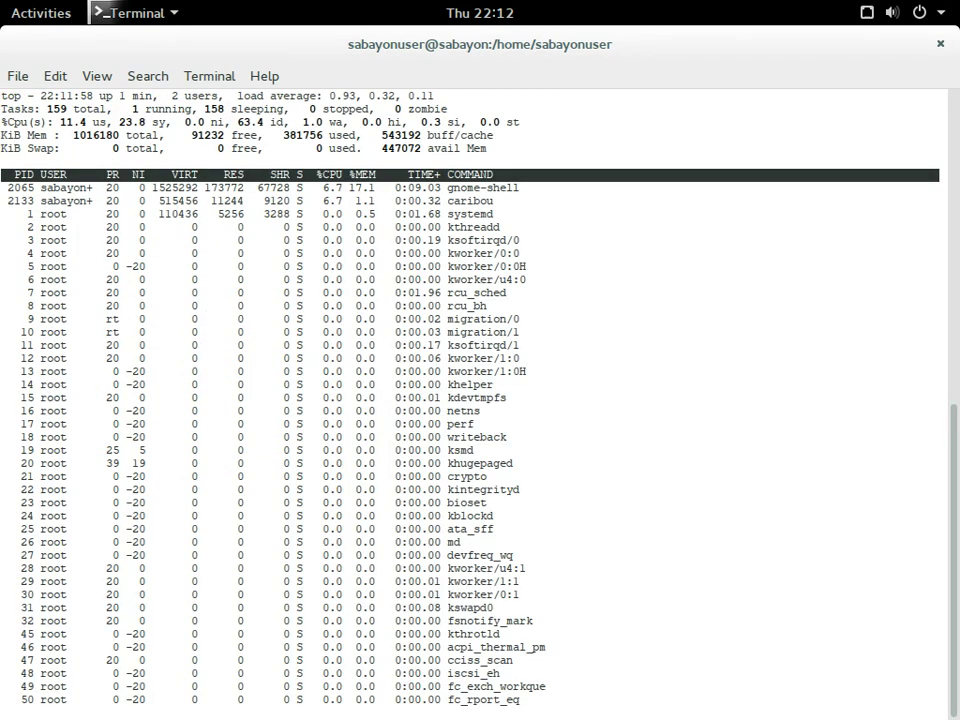
- Quit Terminal, confirming the close even though top is still running
left_click(120, 12)
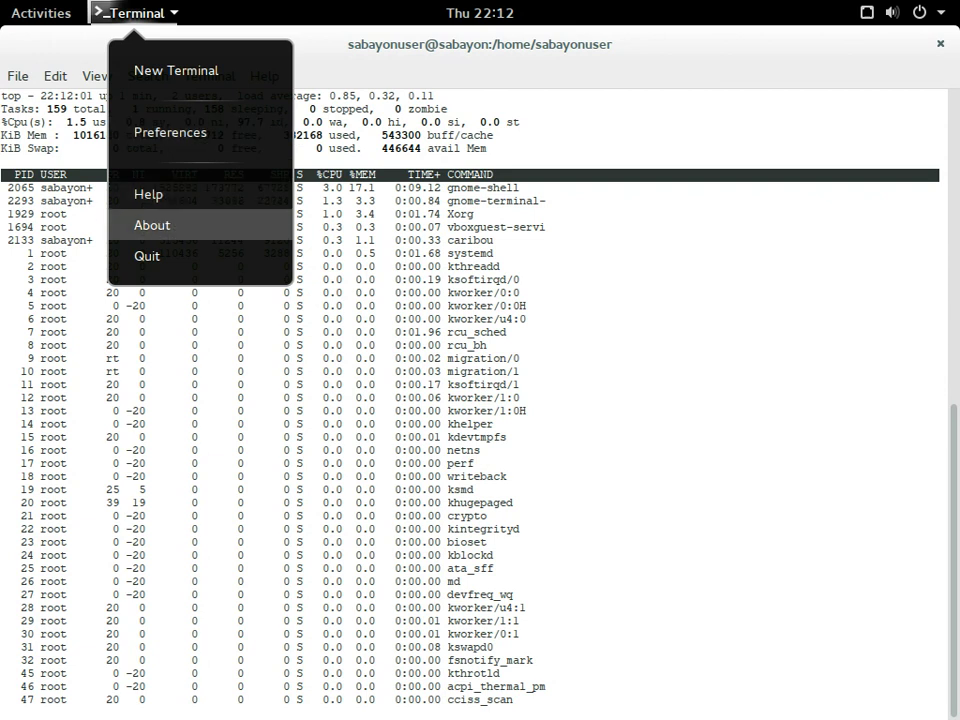
left_click(147, 256)
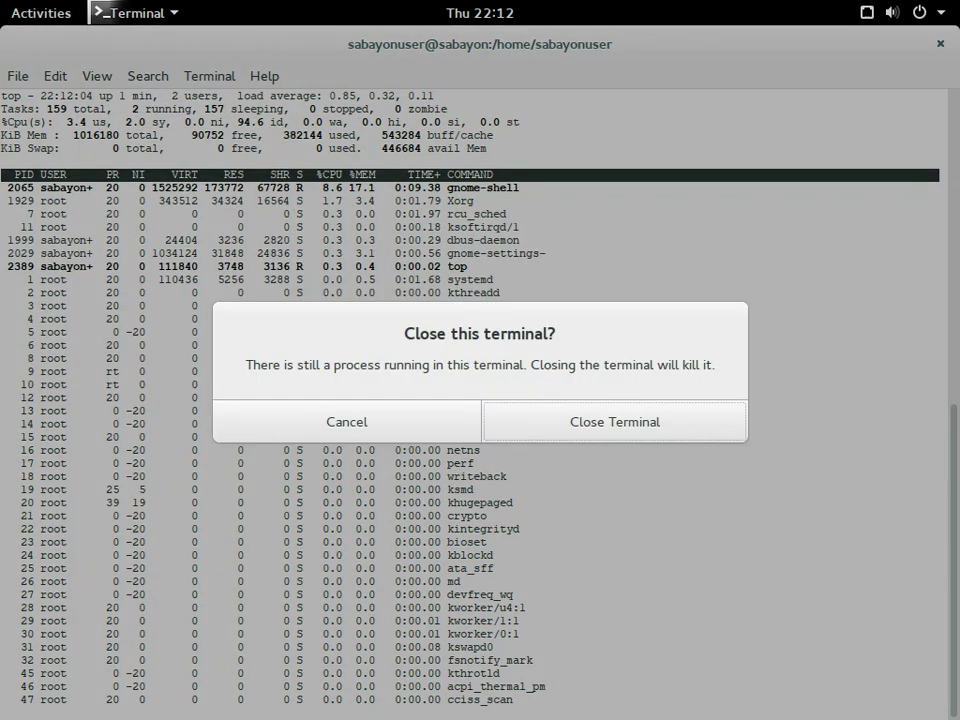
left_click(614, 421)
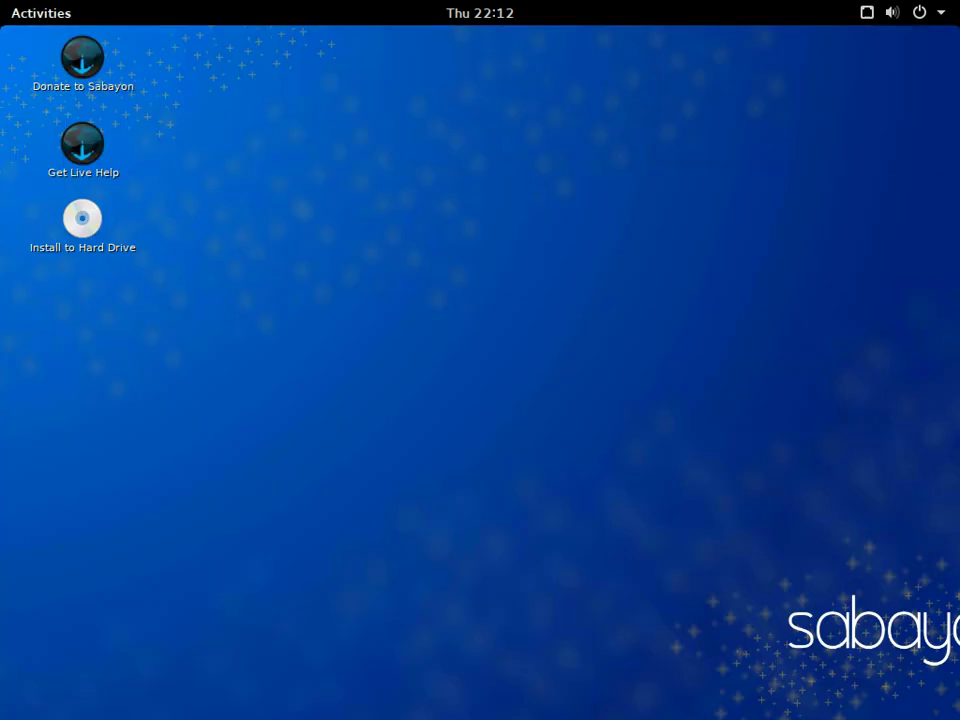
left_click(41, 13)
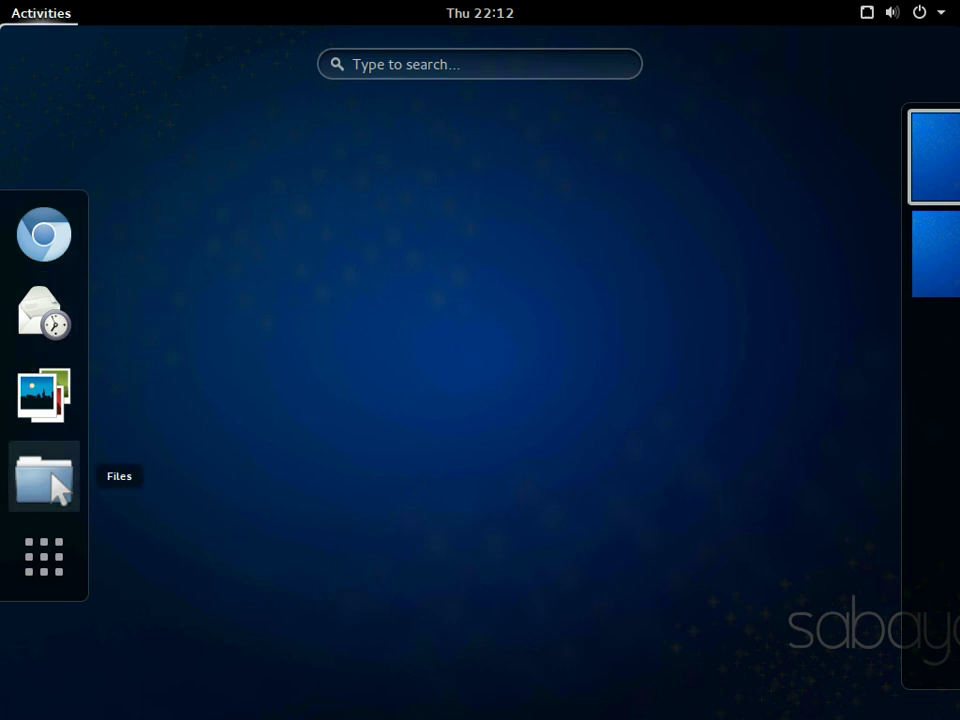
- Show the home folder in Files as a list, view the empty Documents folder, then close Files
left_click(43, 478)
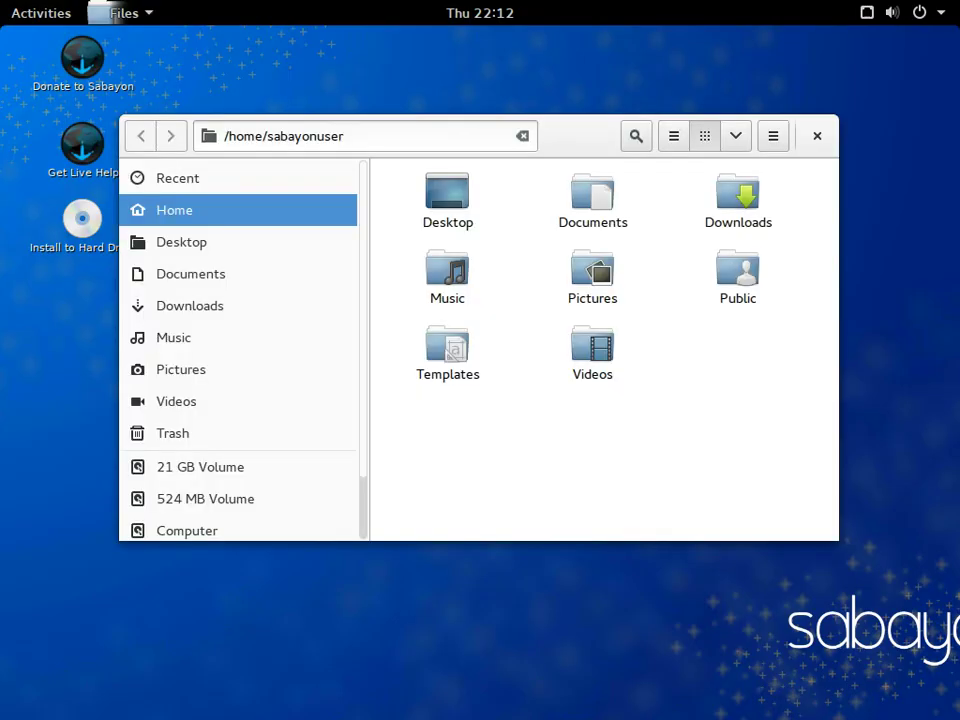
left_click(673, 136)
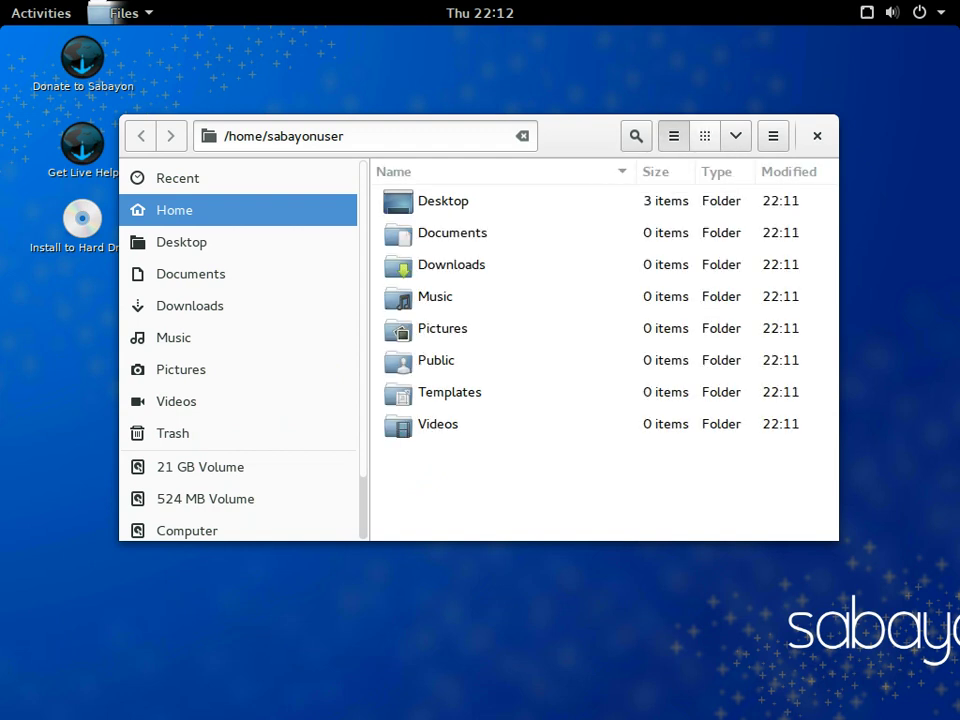
left_click(735, 136)
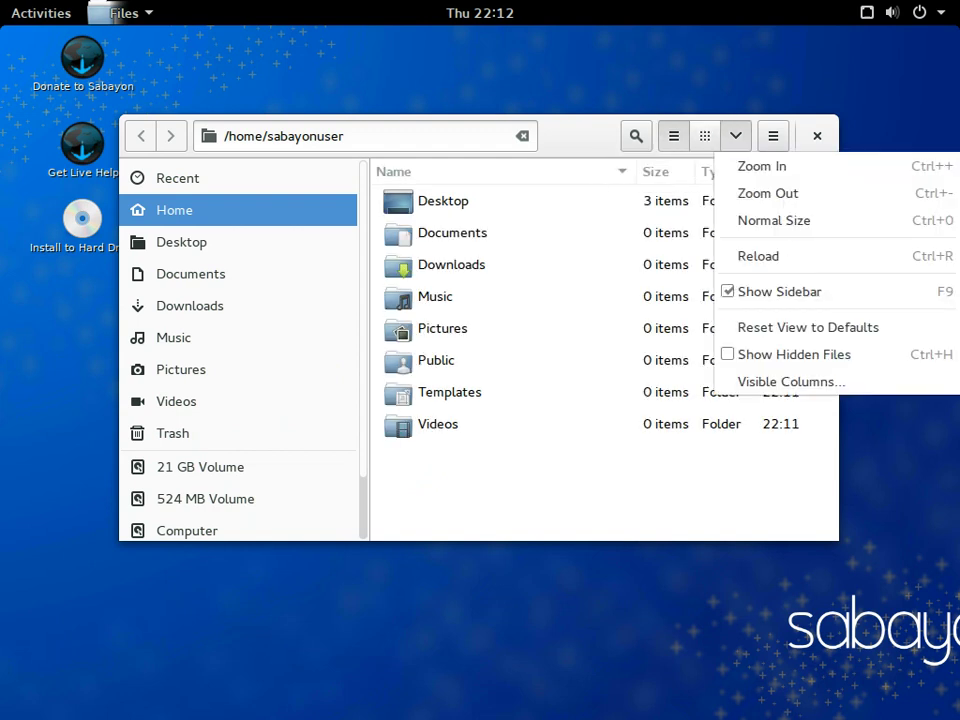
key("Escape")
left_click(190, 273)
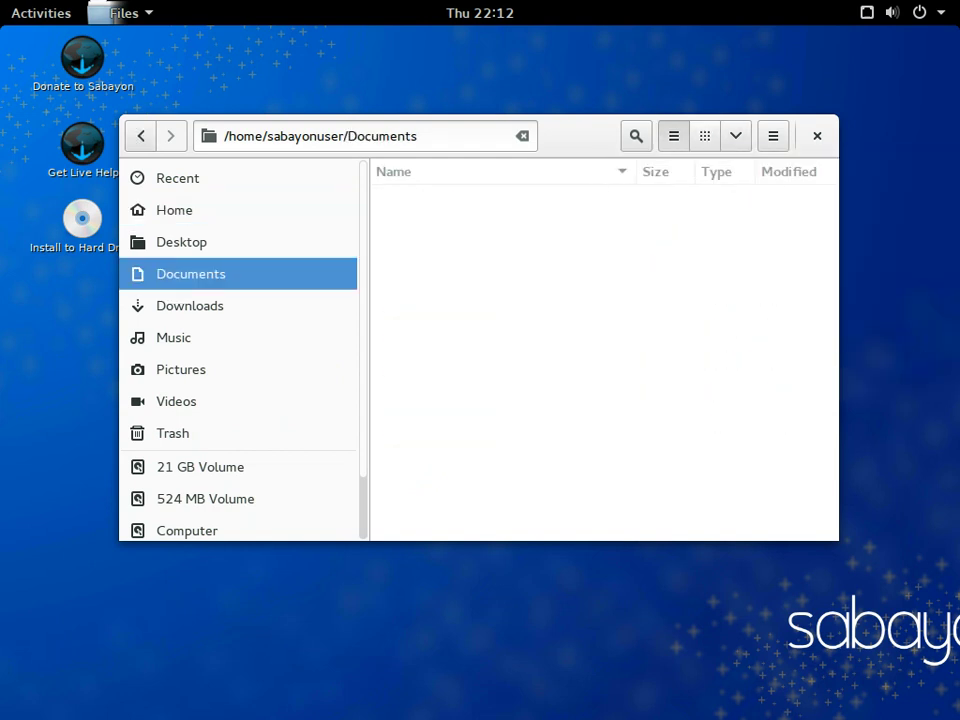
left_click(817, 136)
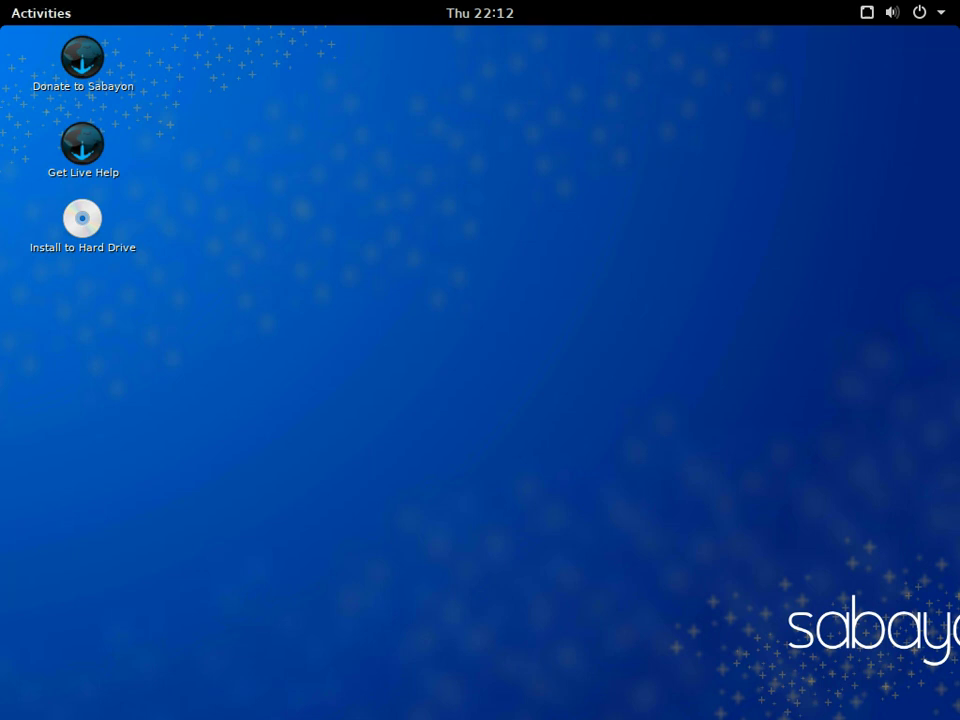
left_click(40, 13)
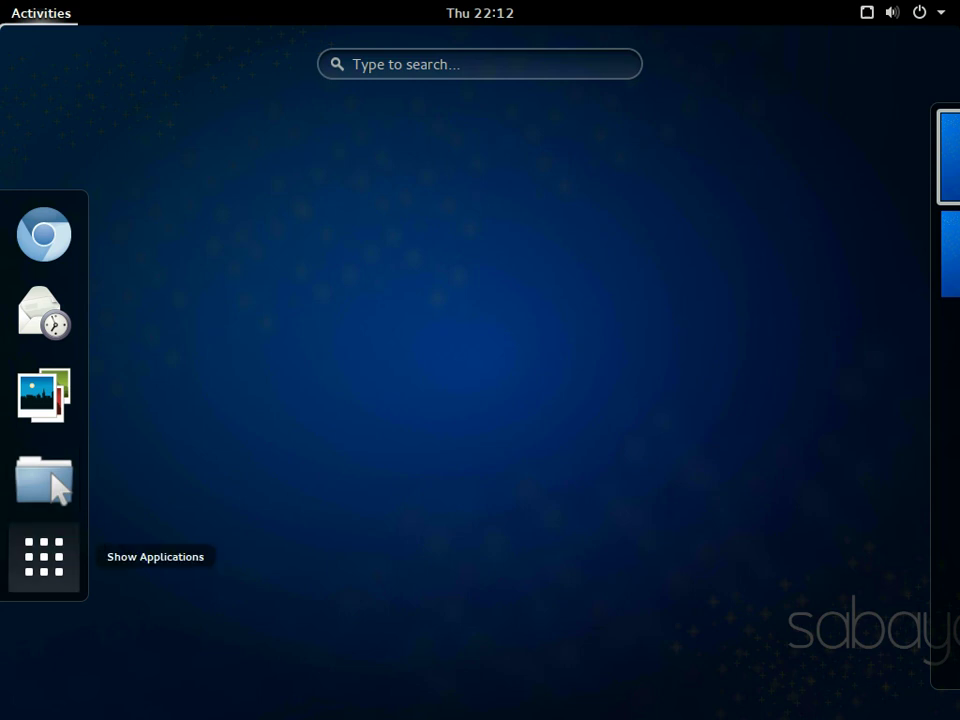
- Launch Configuration Editor and expand apps > compiz through its general, allscreens and screen0 folders
left_click(44, 557)
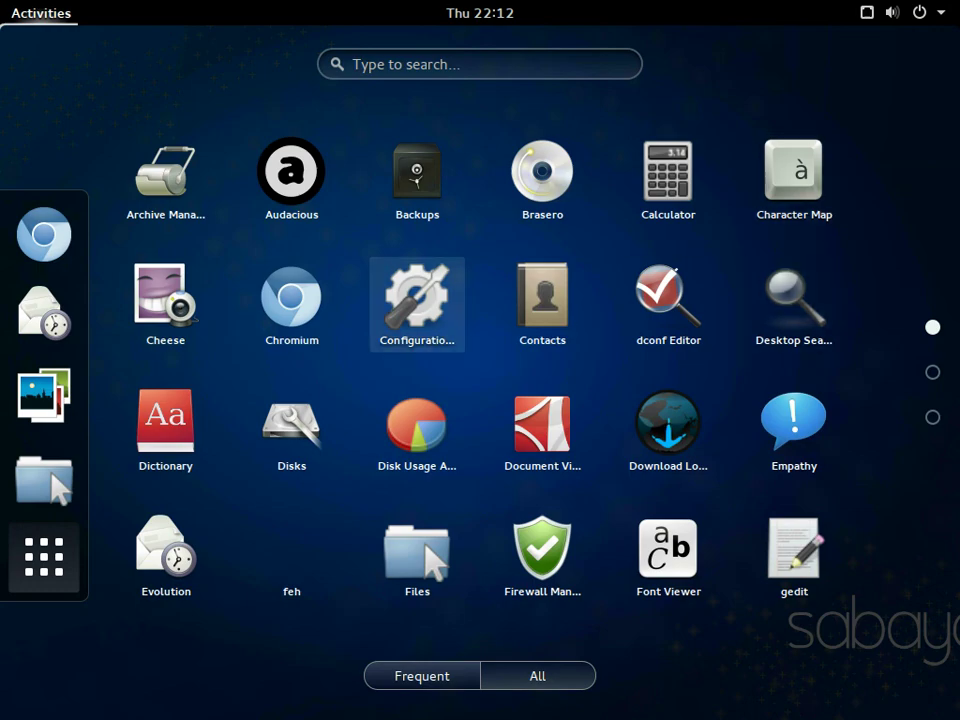
key("Return")
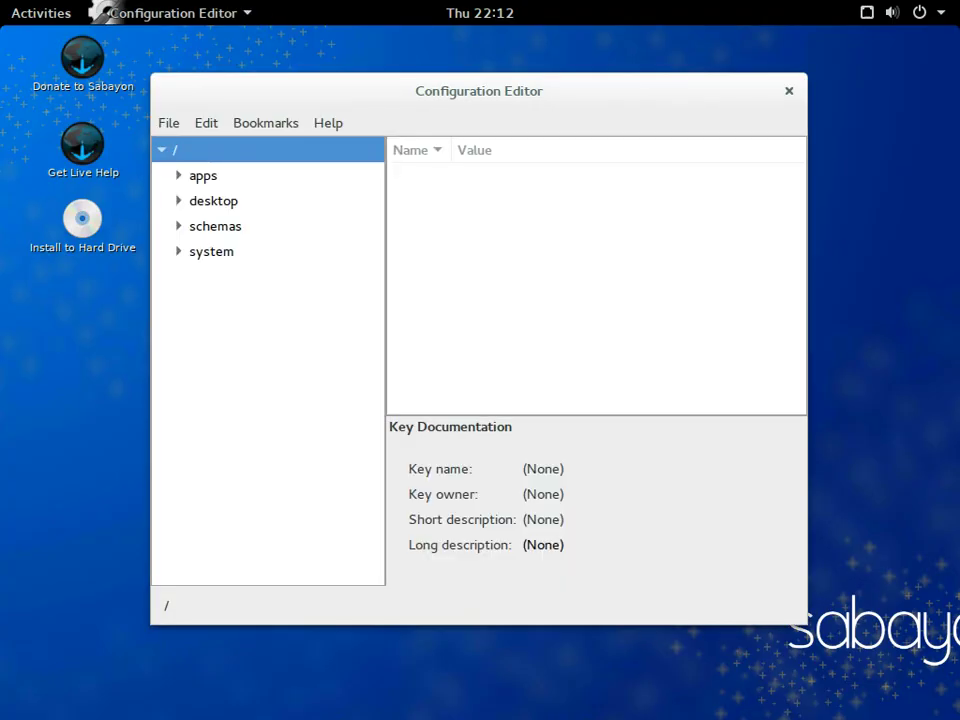
key("Down")
key("Right")
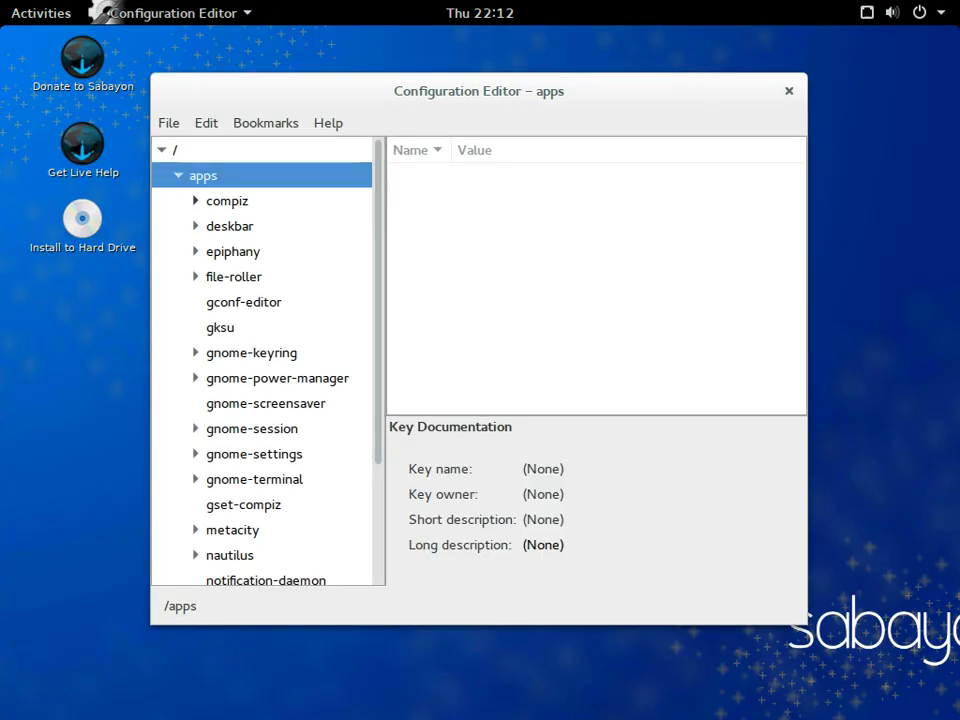
left_click(195, 201)
left_click(212, 226)
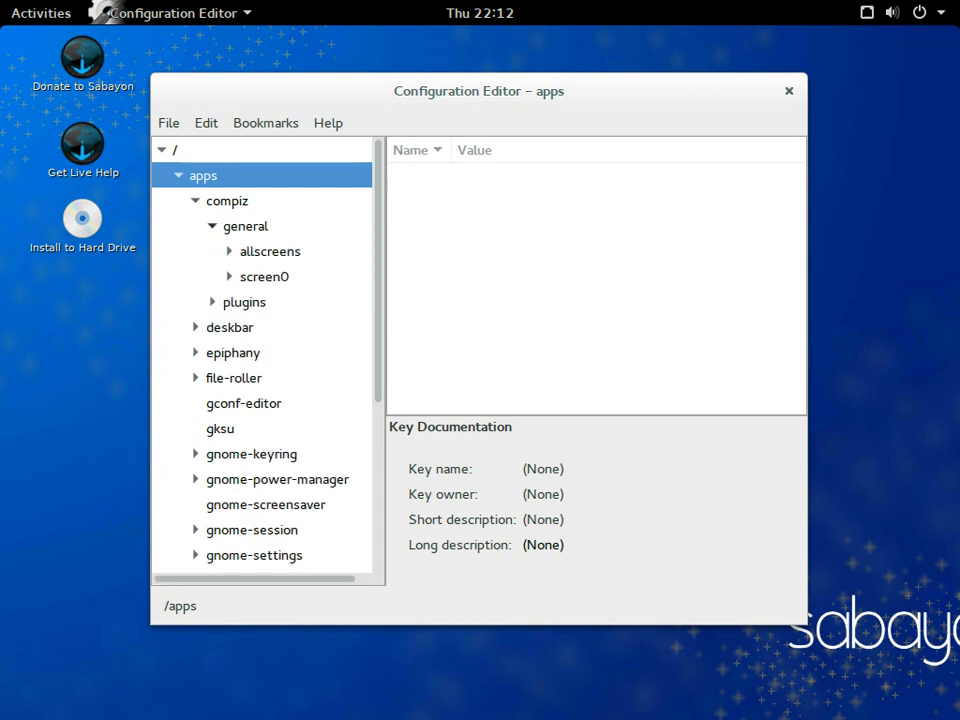
key("Down")
key("Down")
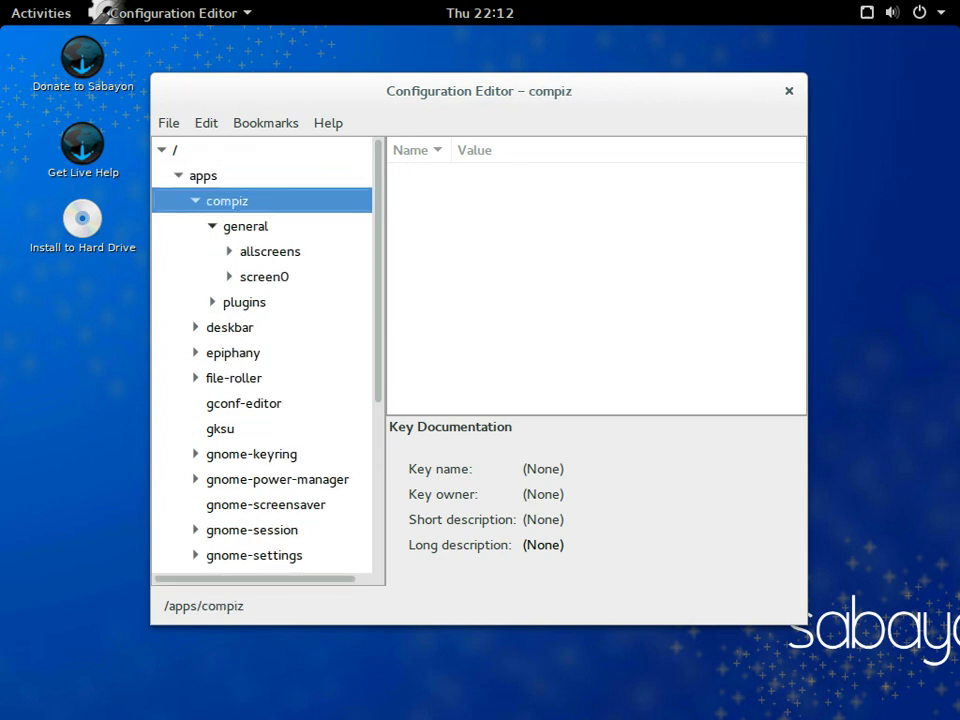
key("Down")
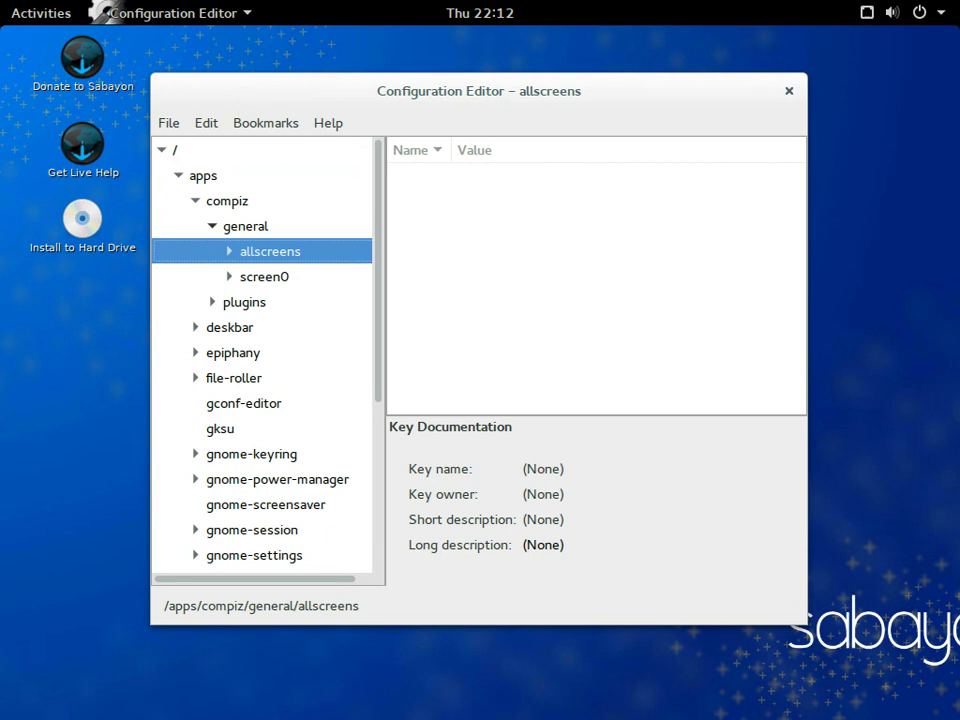
key("Right")
key("Down")
key("Down")
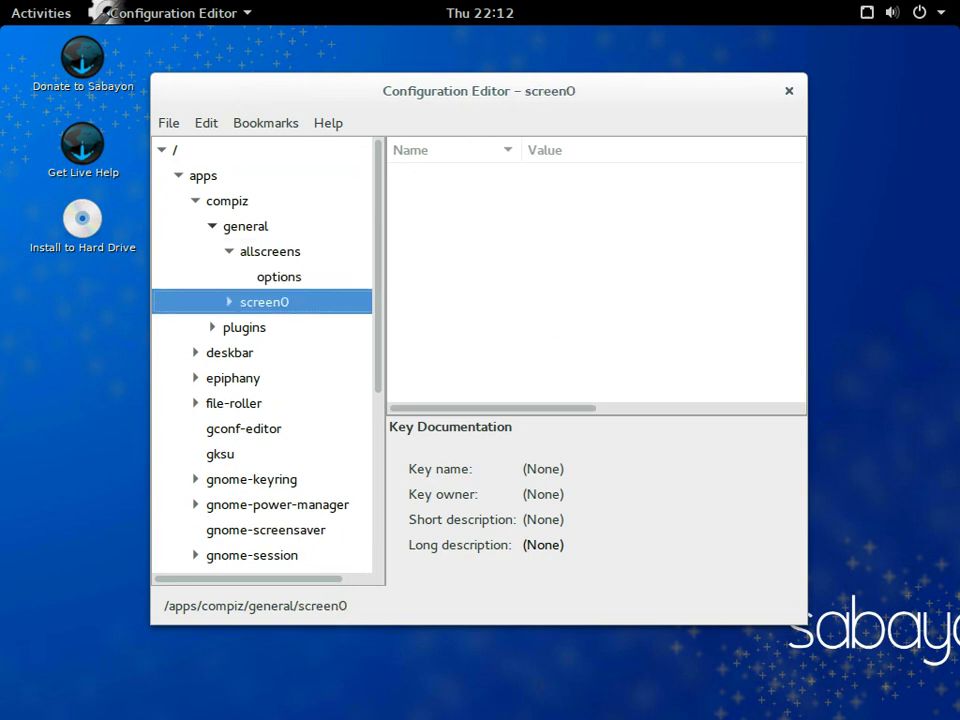
key("Down")
key("Down")
key("Down")
key("Down")
key("Down")
key("Down")
key("Down")
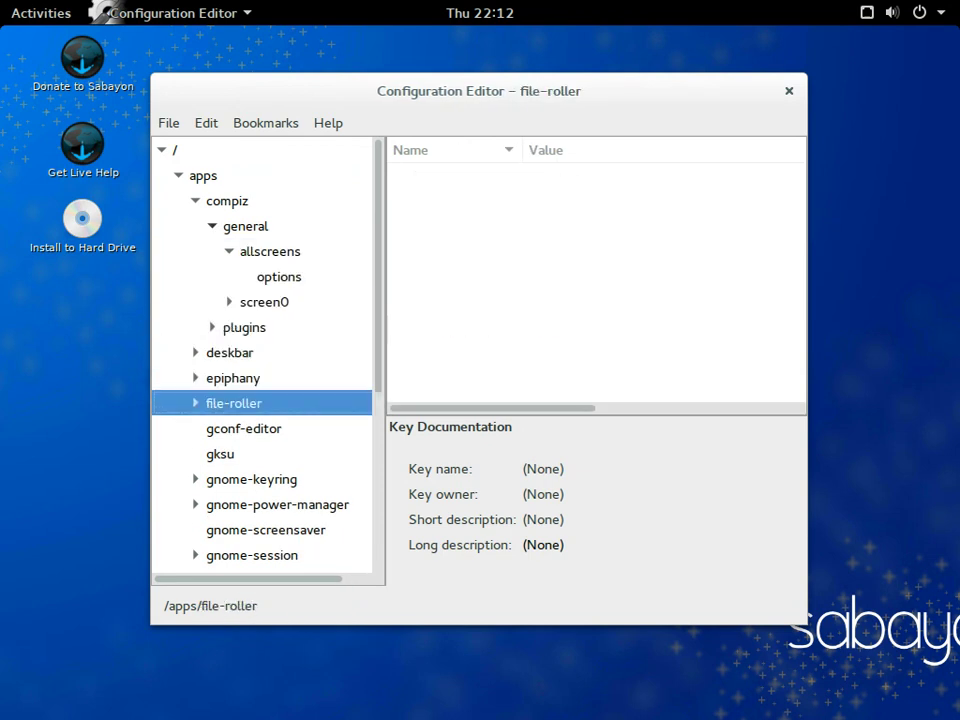
- Browse the gnome-power-manager and gset-compiz keys, then quit the editor and show Activities
key("Down")
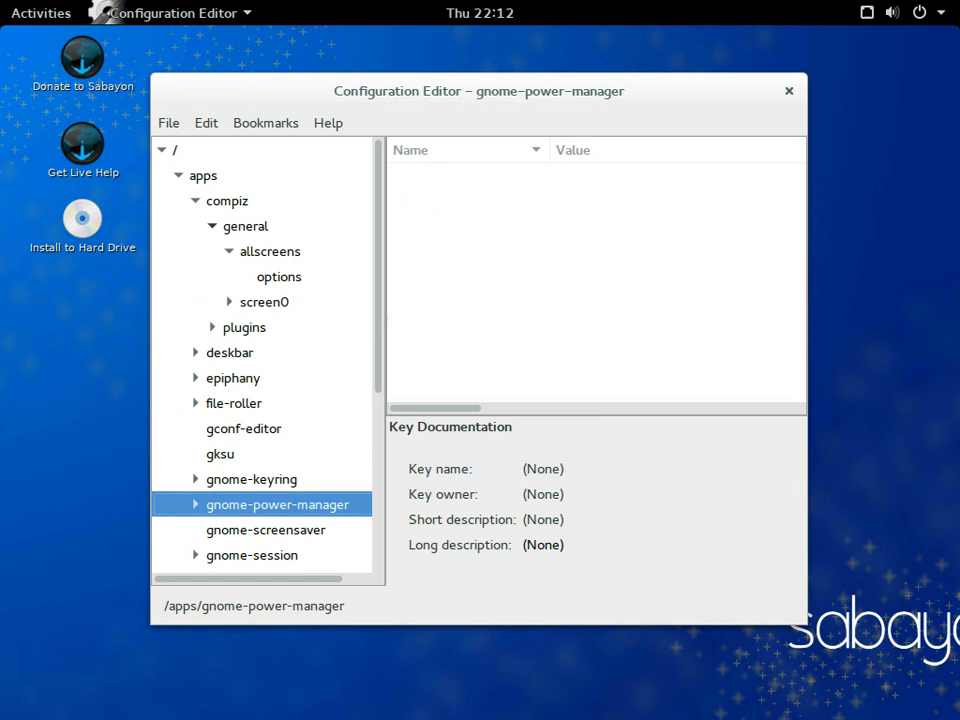
key("Right")
key("Down")
key("Down")
key("Down")
key("Down")
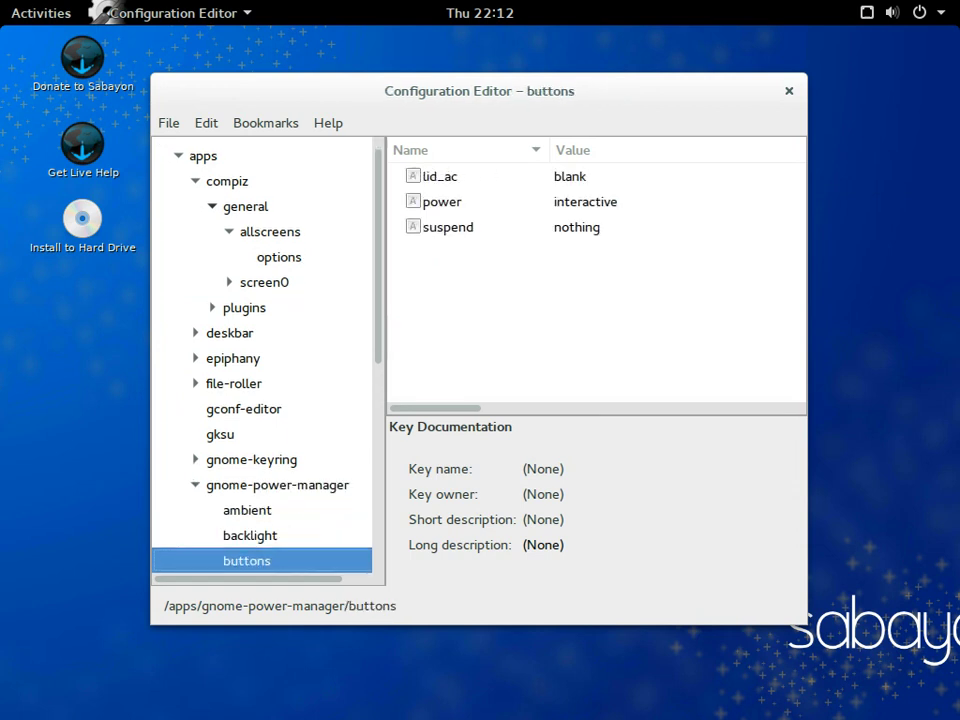
key("Down")
key("Down")
key("Down")
key("Down")
key("Down")
key("Down")
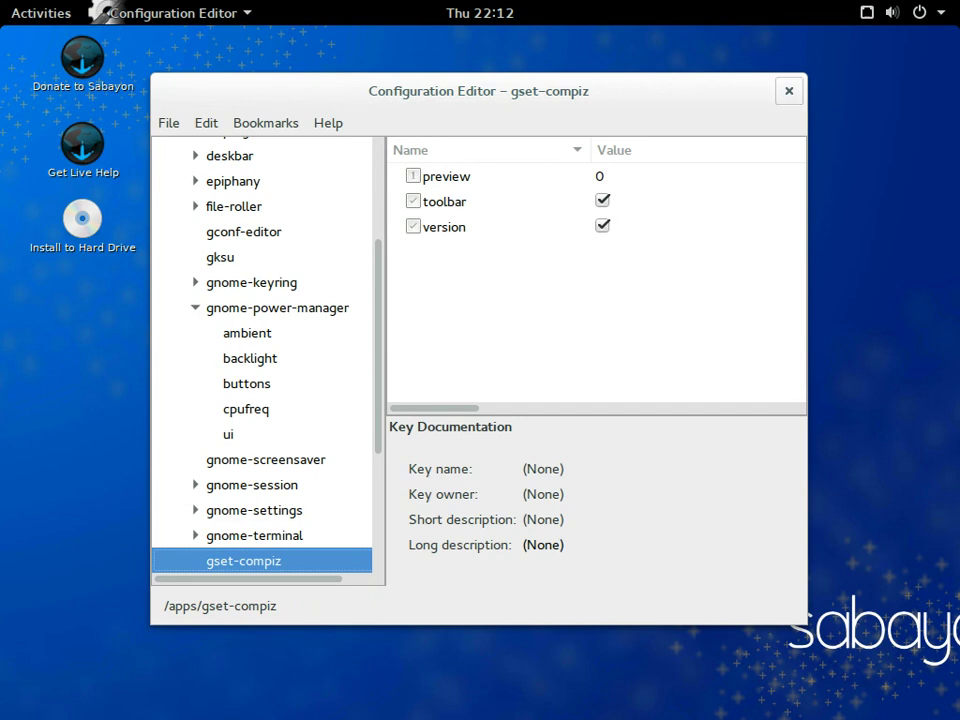
key("ctrl+q")
key("super")
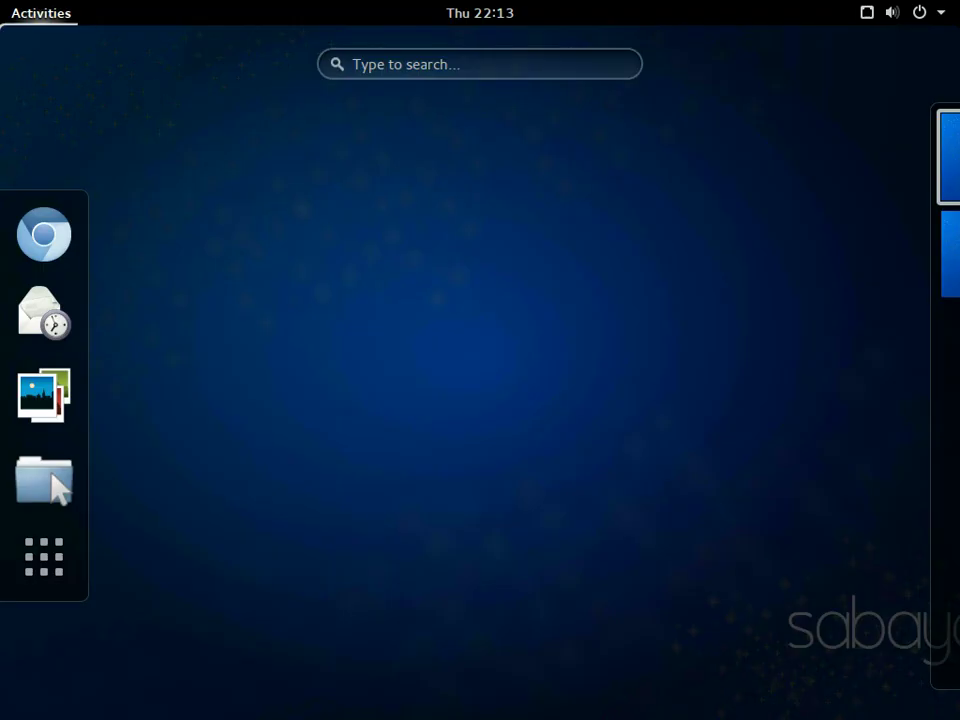
- Start Main Menu from the second page of the All Applications grid
left_click(44, 556)
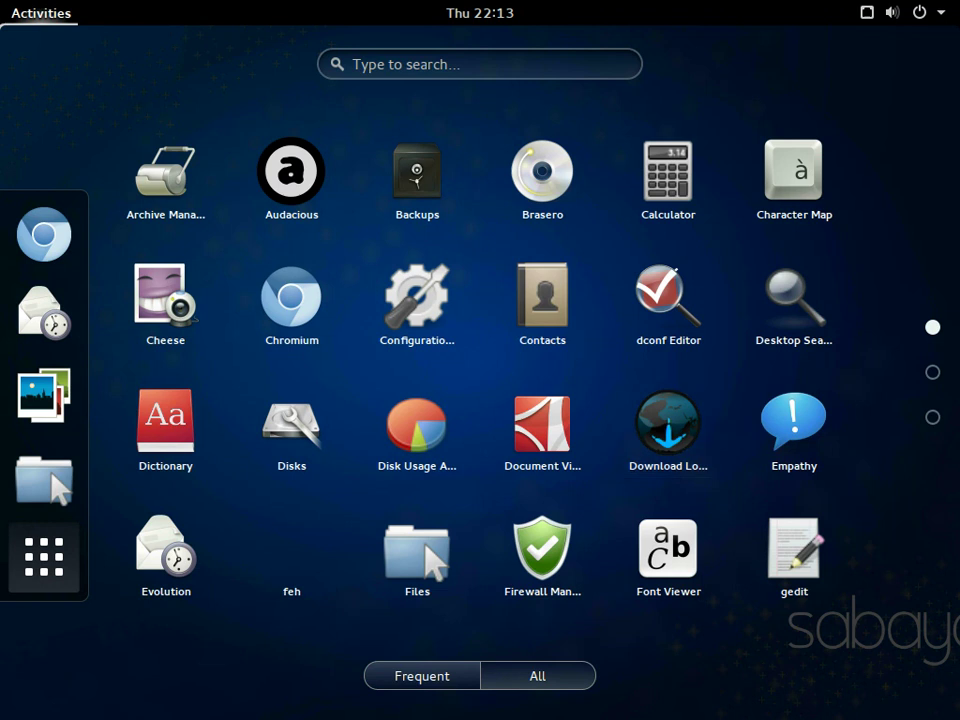
left_click(932, 372)
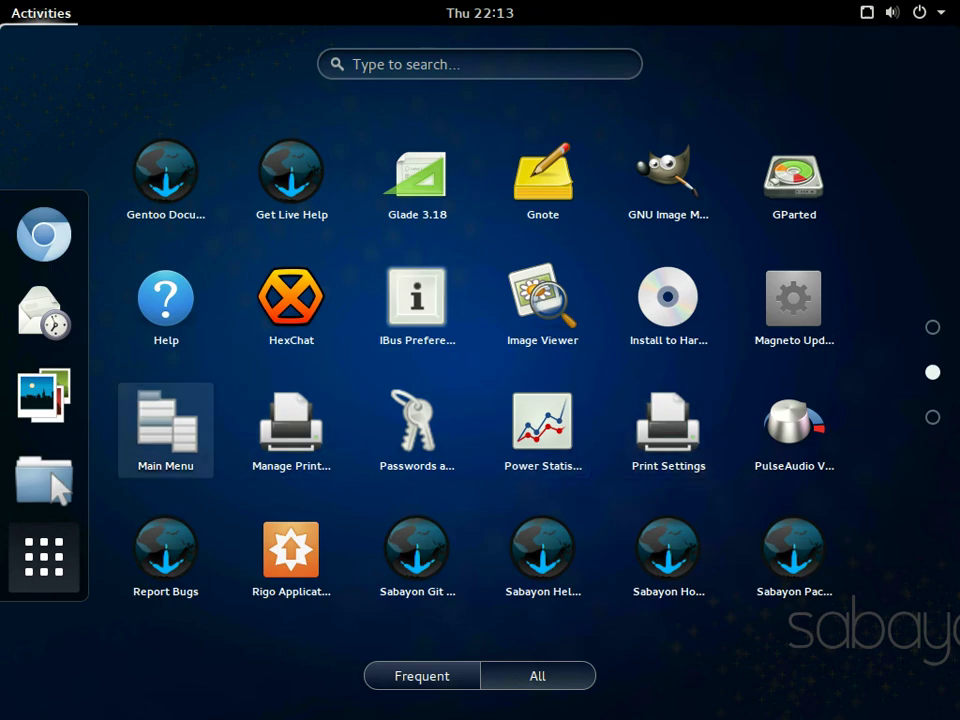
left_click(166, 430)
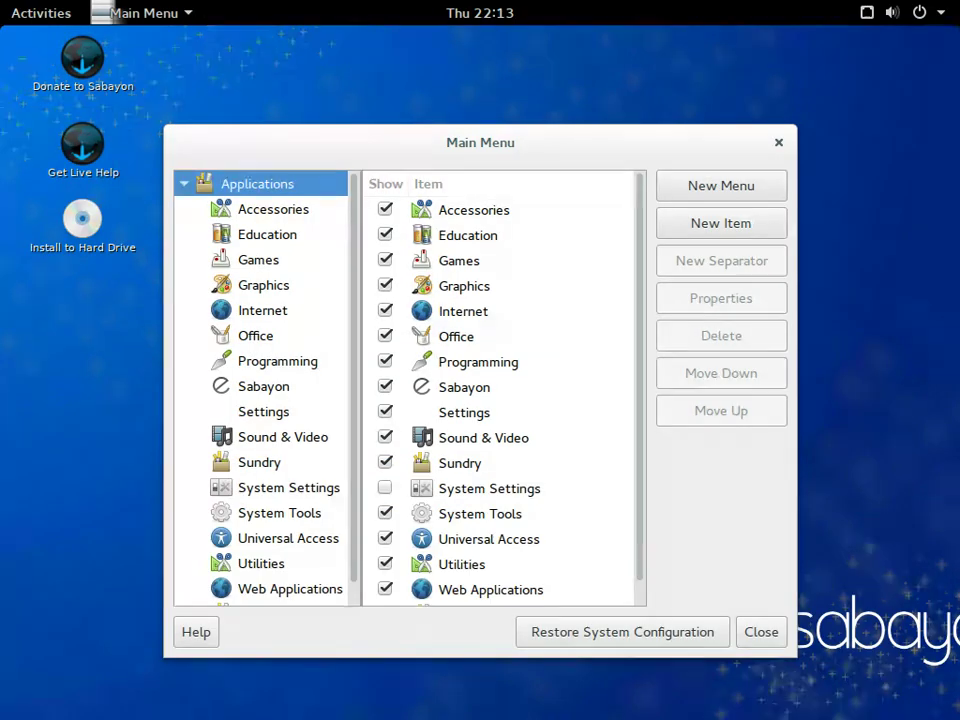
- Step through Main Menu's categories from Programming up to Games
left_click(277, 361)
key("Up")
key("Up")
key("Up")
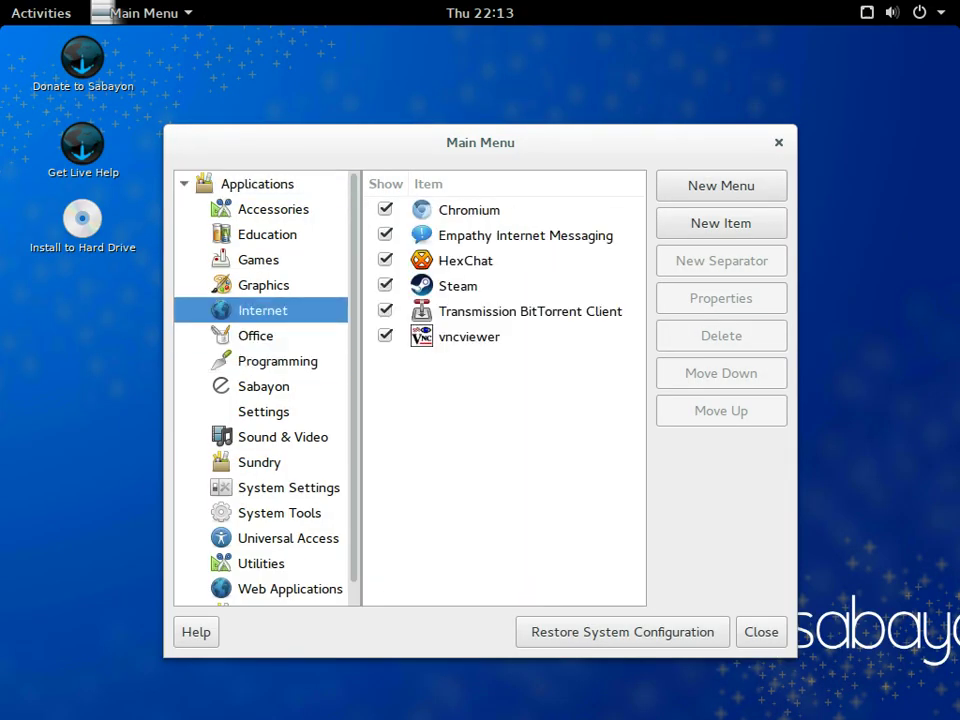
key("Up")
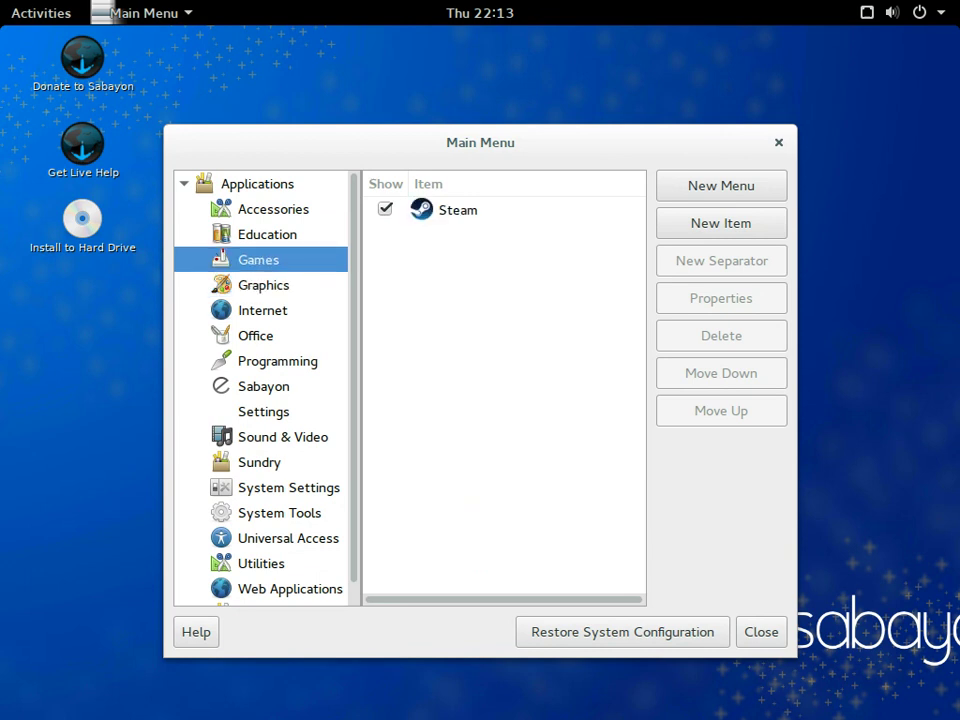
- Show the applications grid and scroll to its third page
left_click(38, 13)
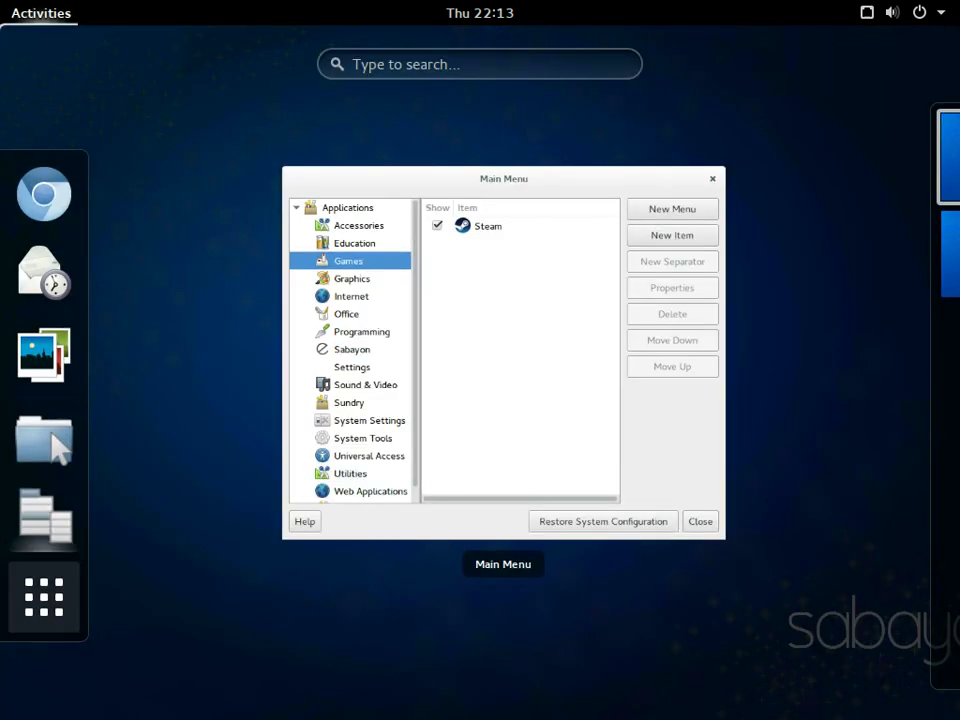
left_click(44, 597)
scroll(668, 555, "down", 2)
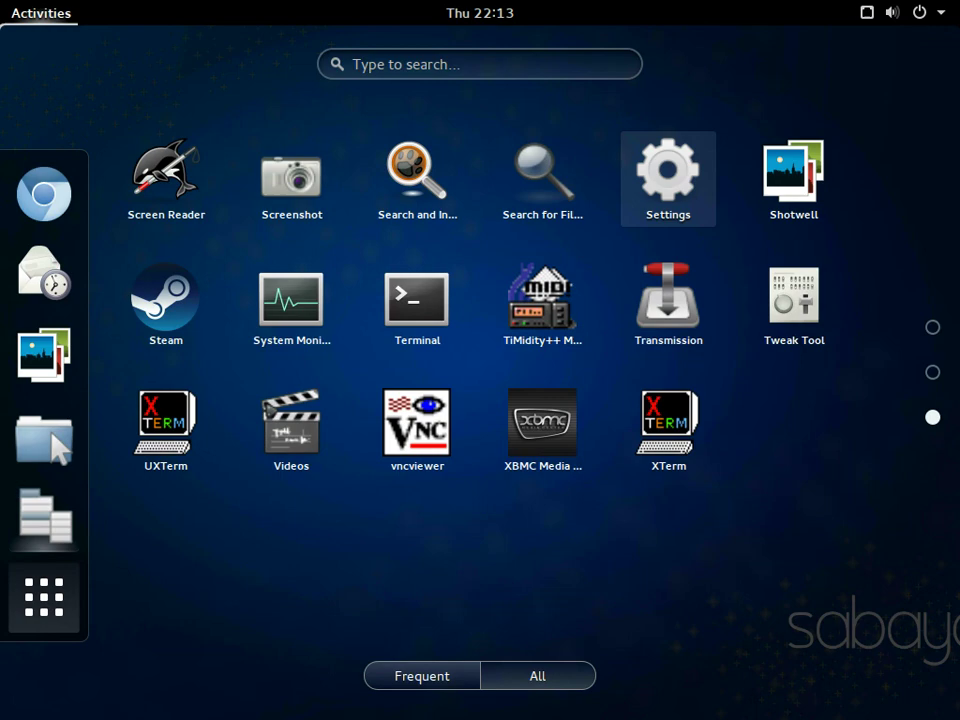
- Scroll through the wallpapers in Settings > Background, cancel without applying, and return to All Settings
left_click(668, 178)
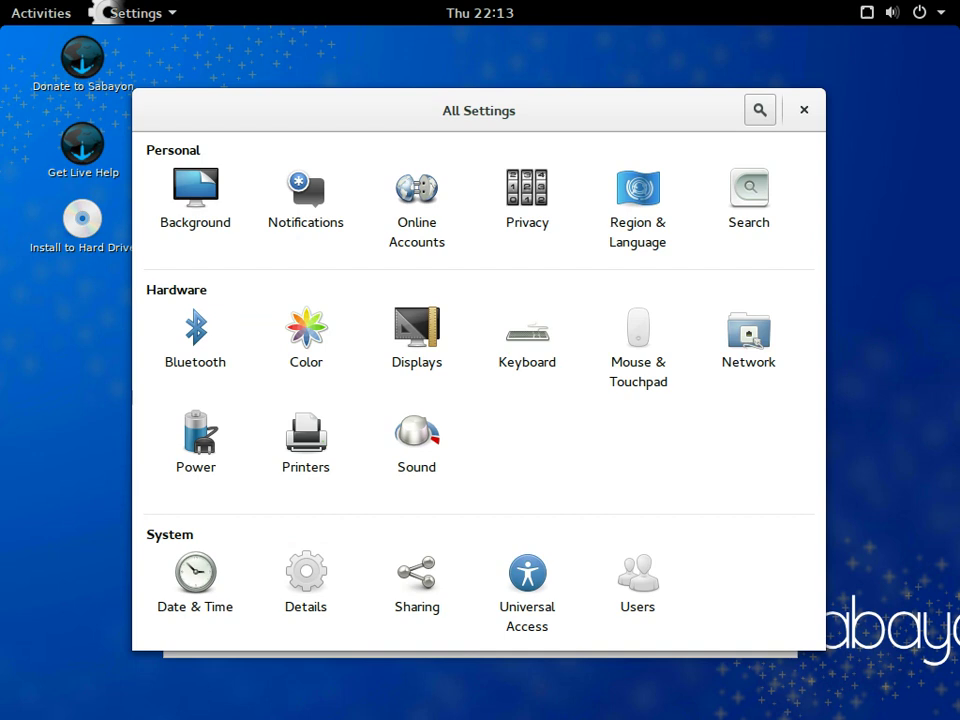
left_click(195, 200)
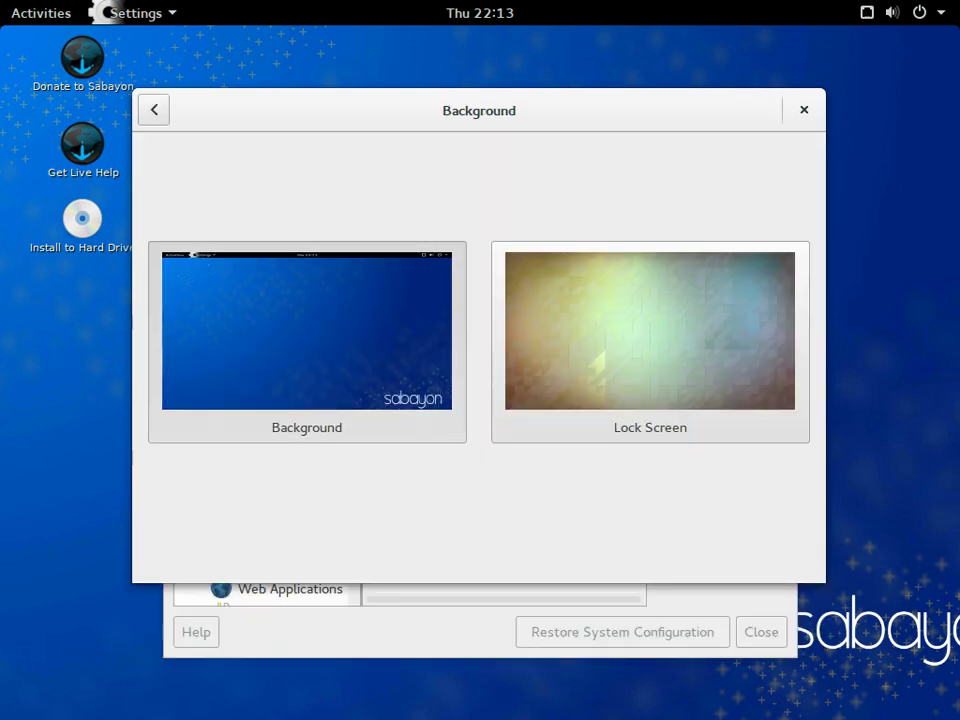
left_click(307, 330)
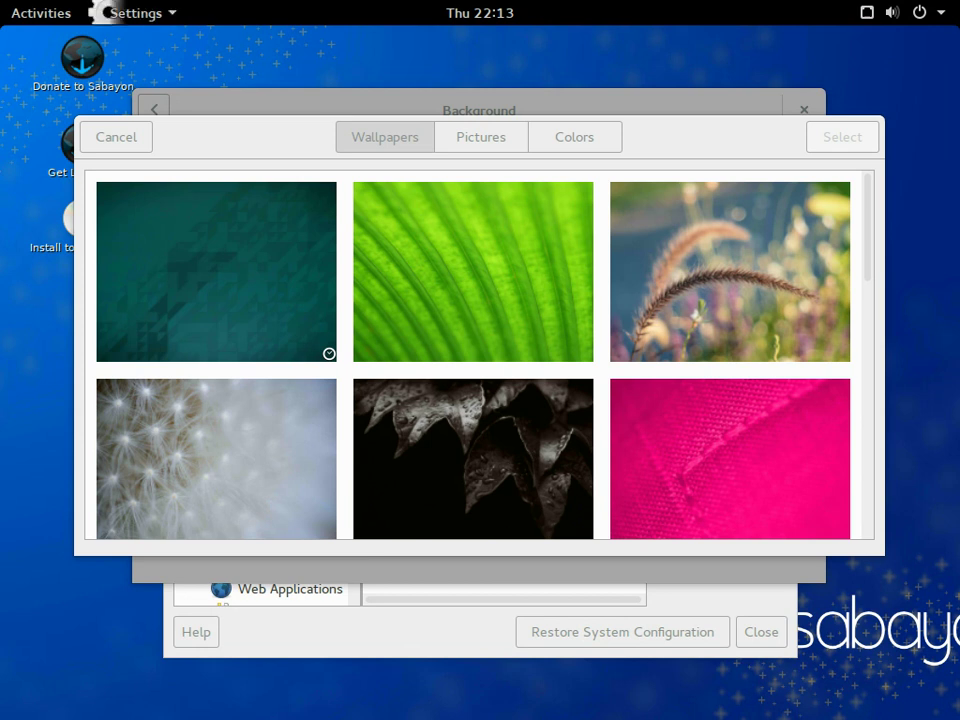
scroll(479, 355, "down", 5)
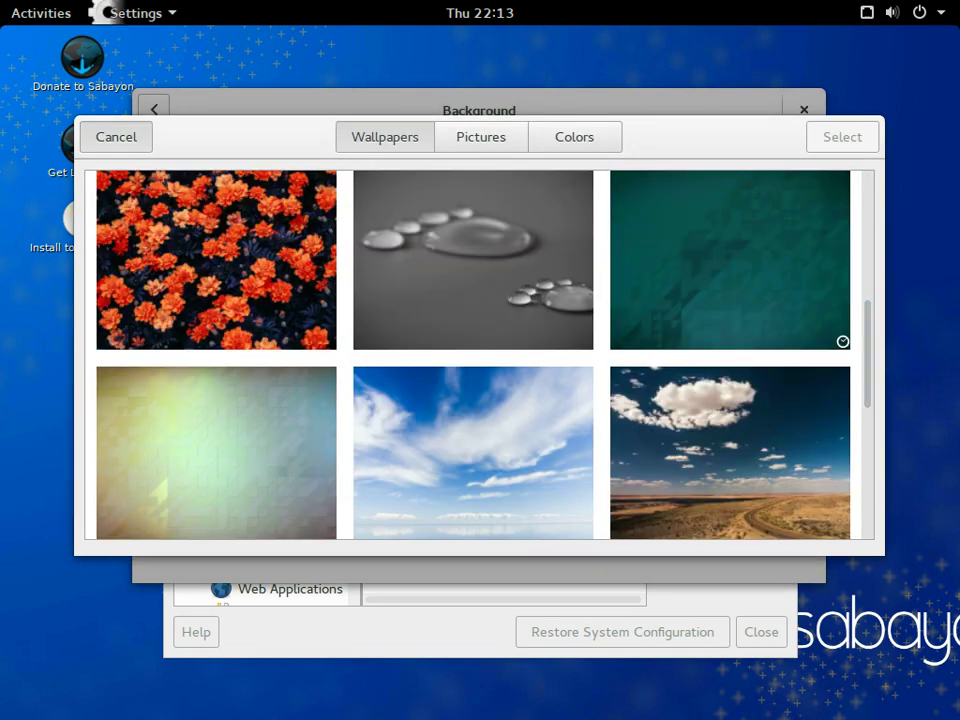
key("Escape")
key("alt+Left")
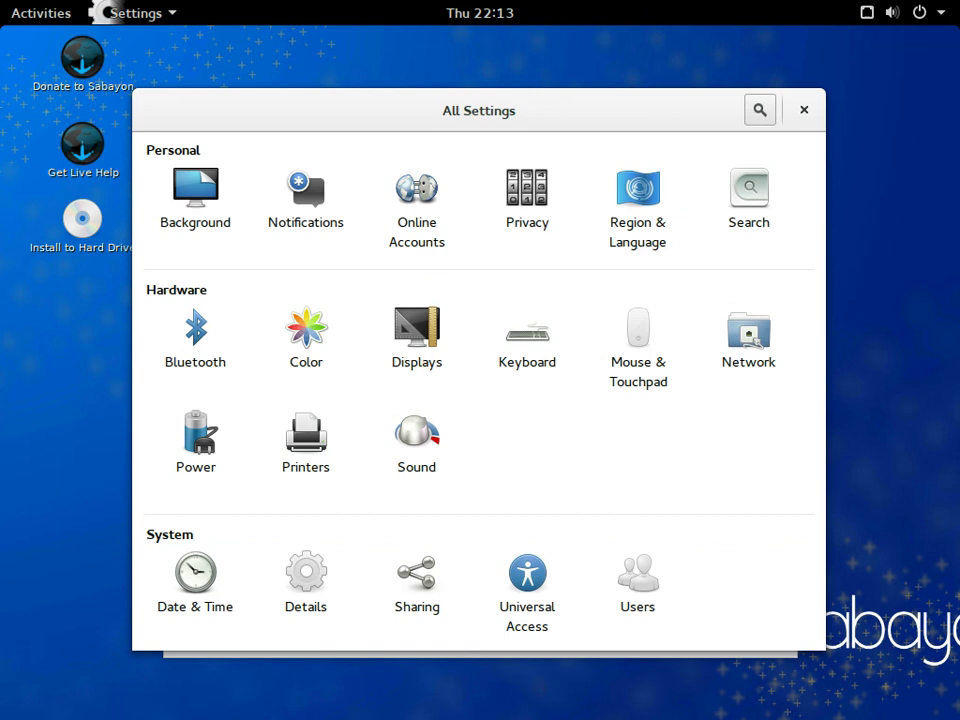
left_click(637, 208)
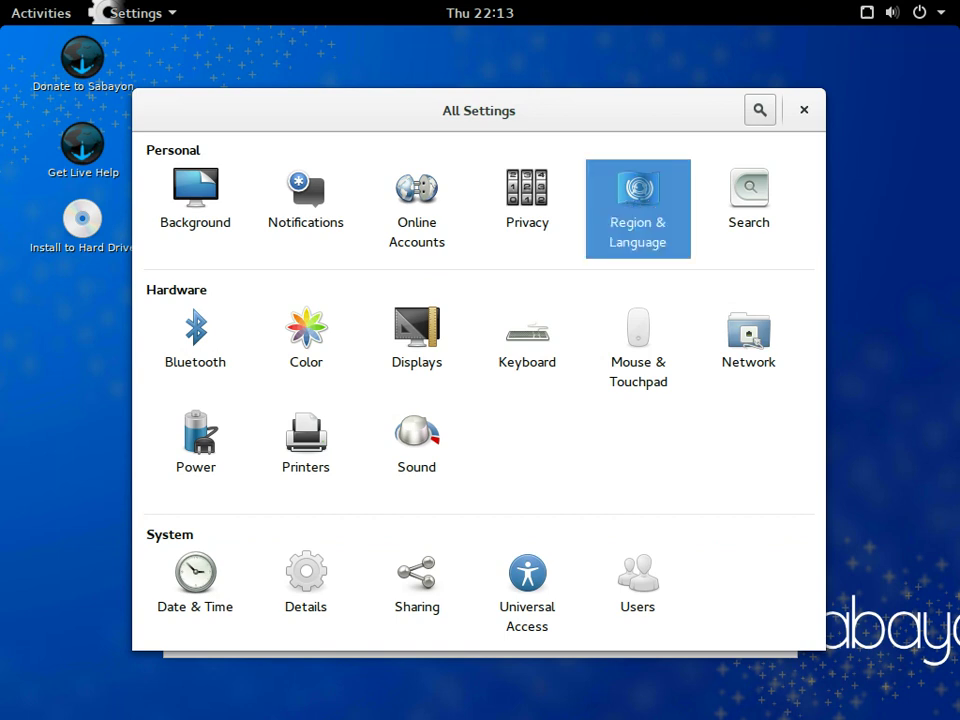
key("Return")
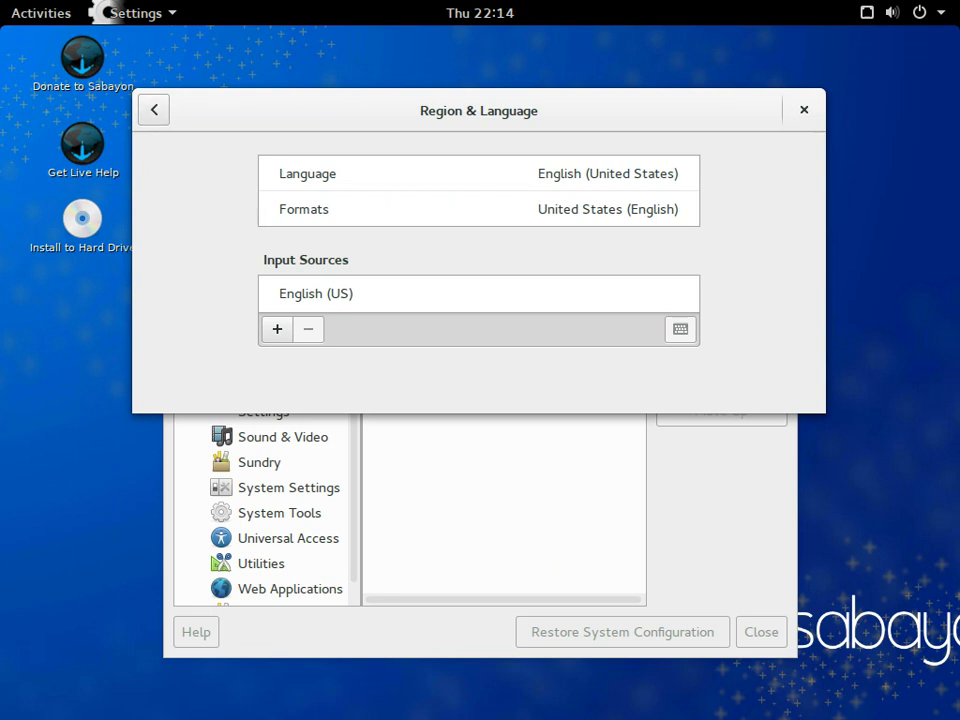
key("alt+Left")
key("Return")
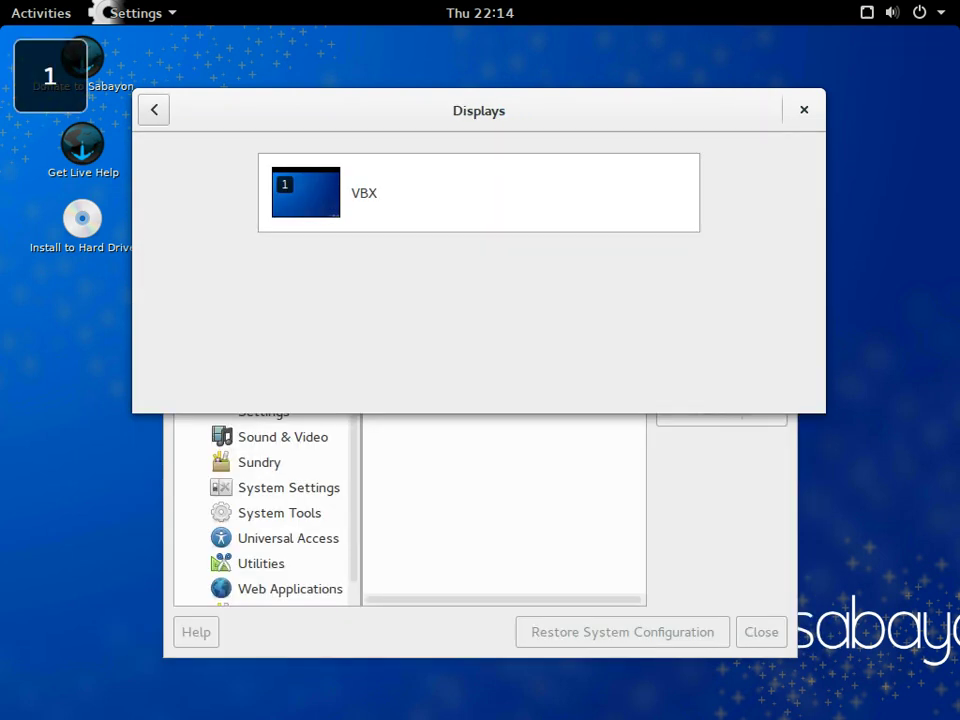
key("Return")
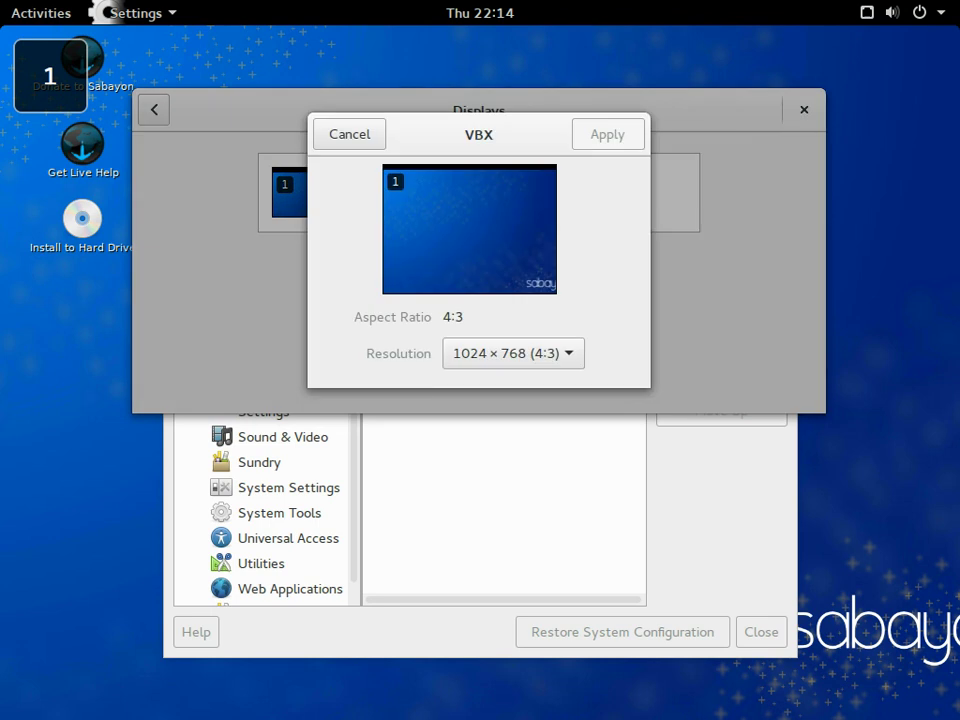
key("Escape")
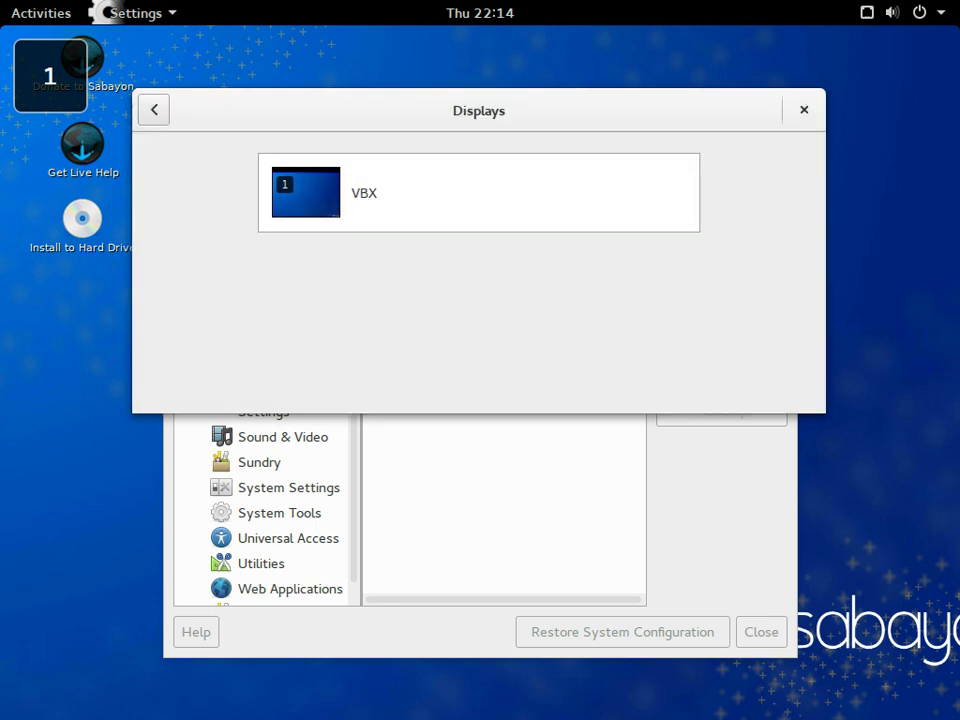
key("alt+Left")
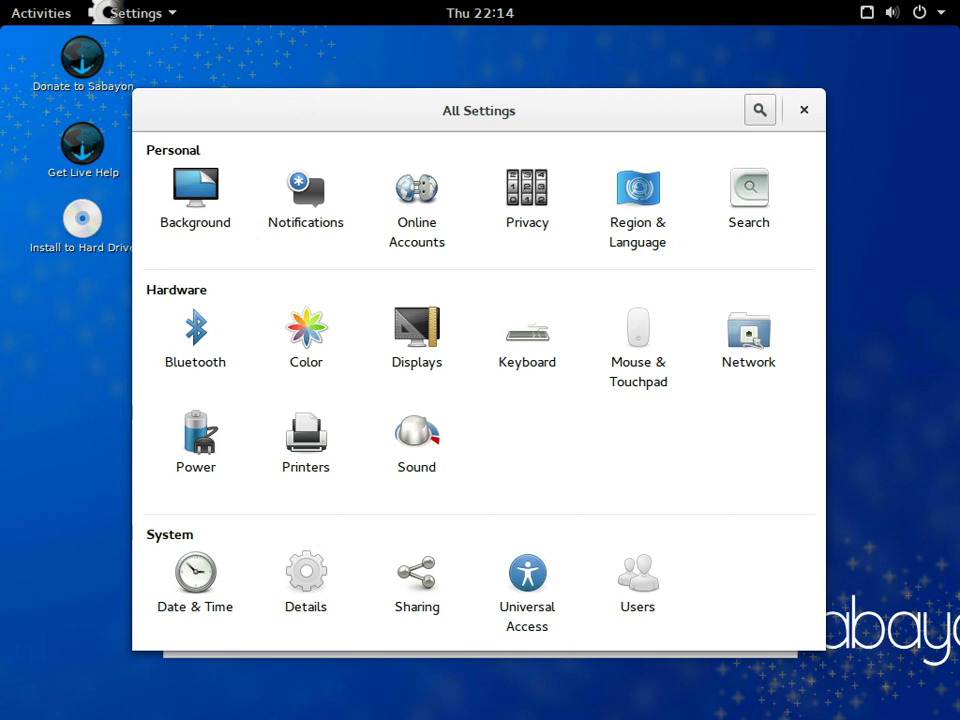
- Check Date & Time, then the Details pages for default applications and removable media
left_click(195, 580)
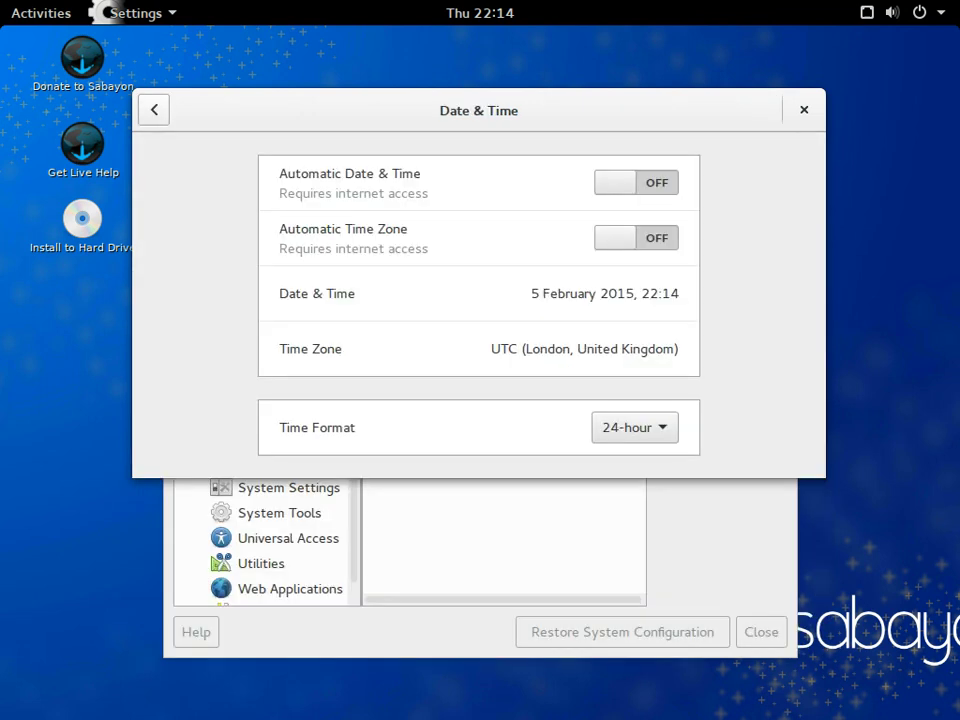
left_click(153, 110)
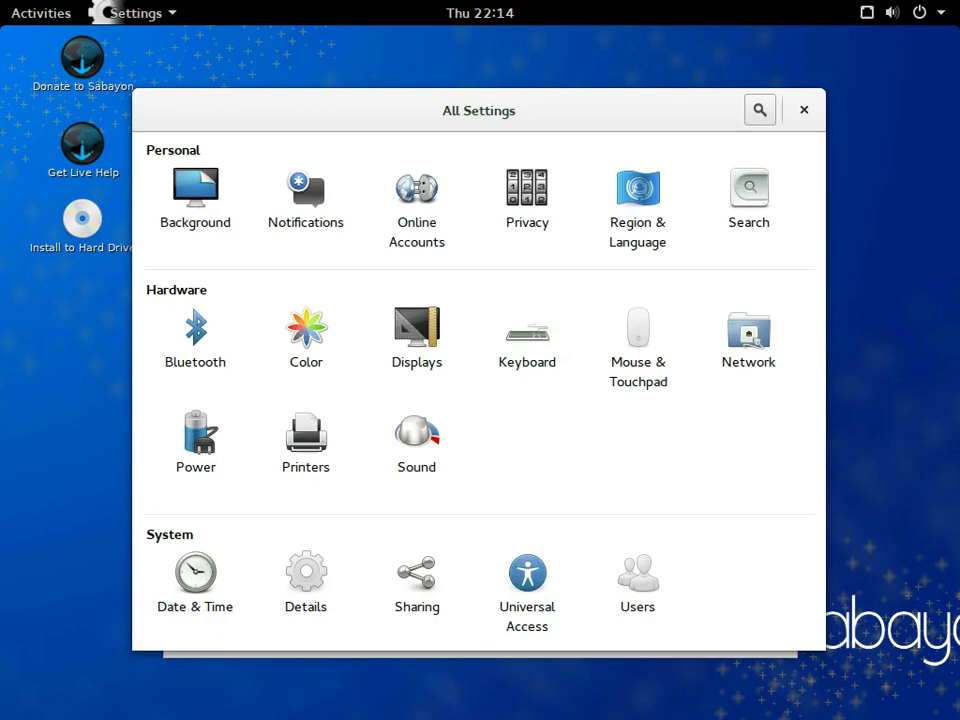
left_click(306, 578)
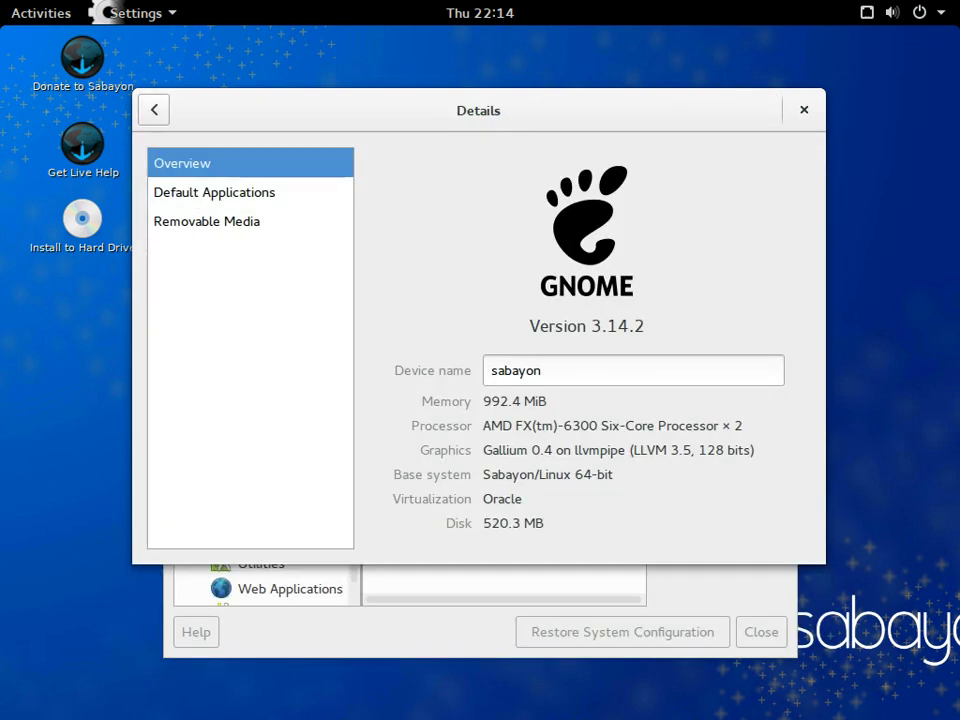
left_click(214, 192)
left_click(207, 221)
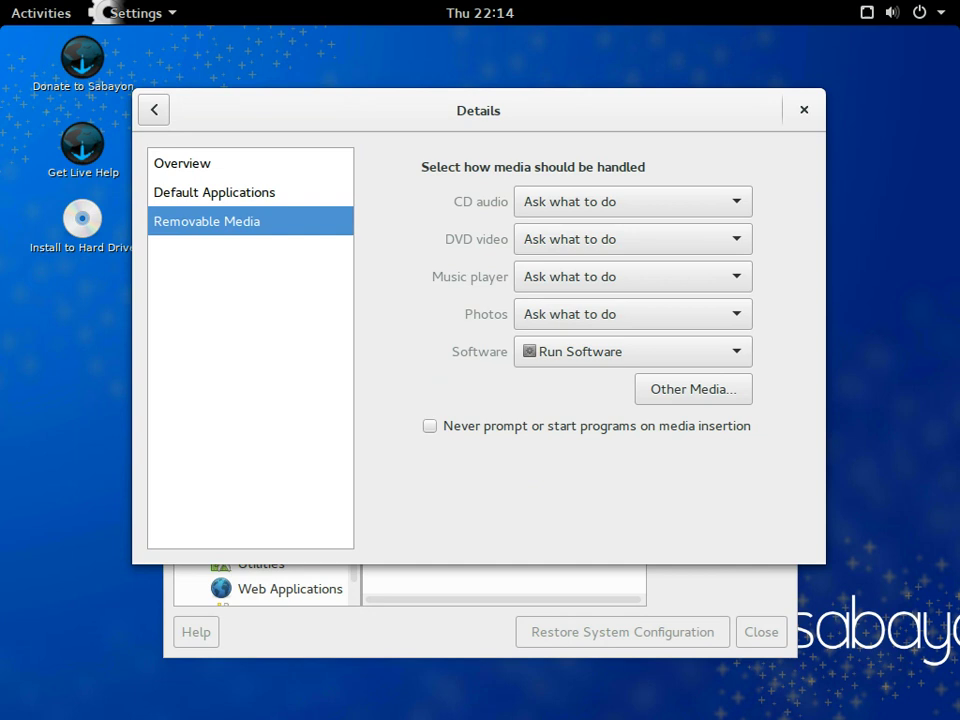
left_click(153, 110)
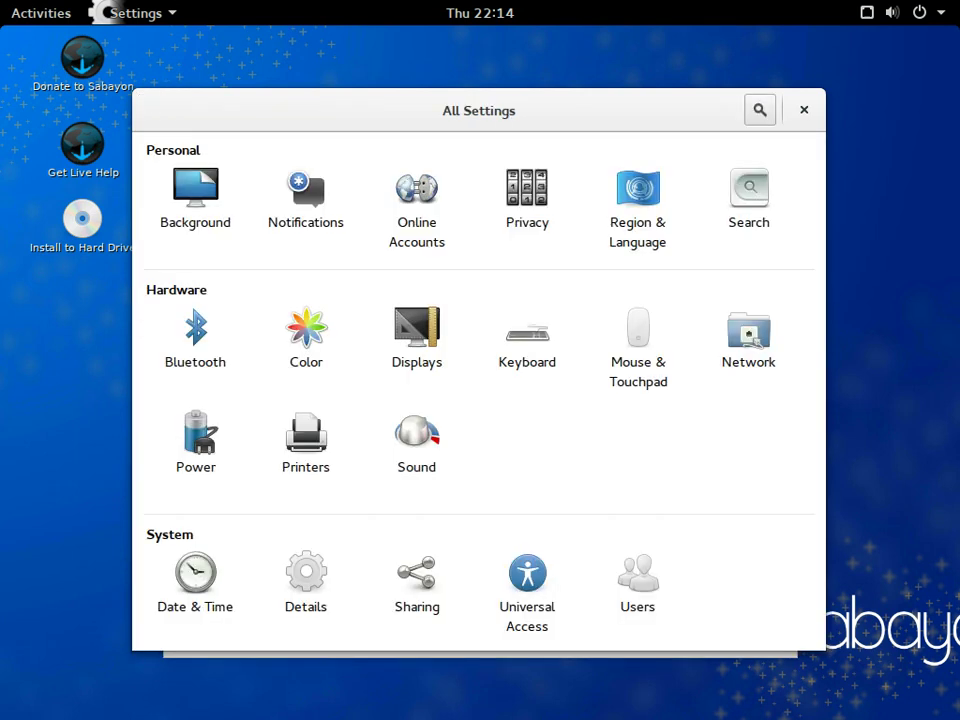
- View the Users panel, then close the window and return to All Settings
left_click(637, 580)
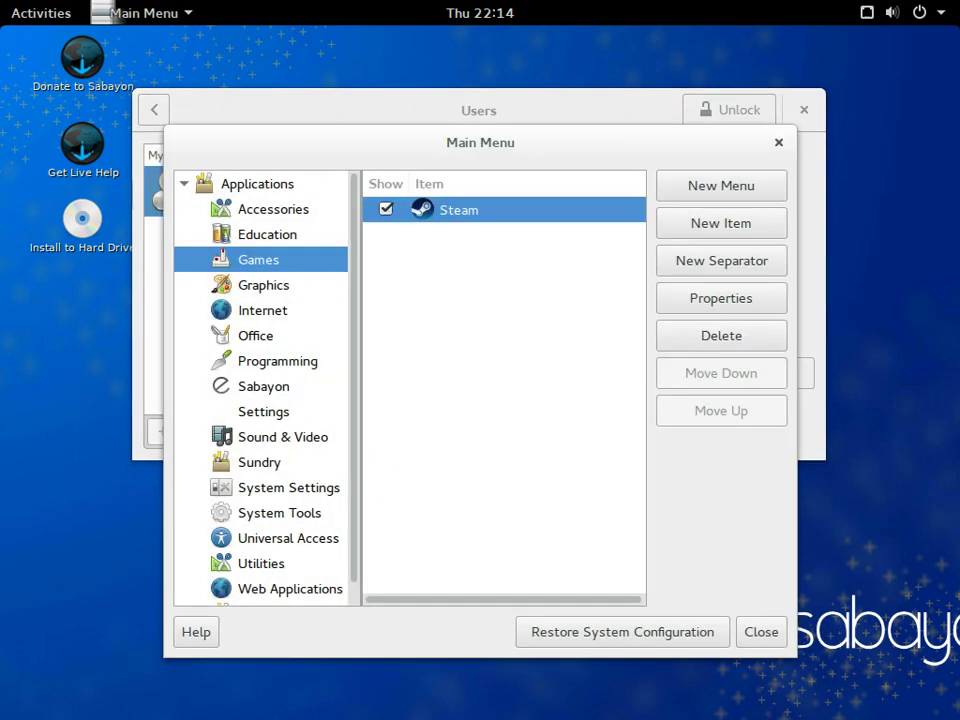
key("alt+F4")
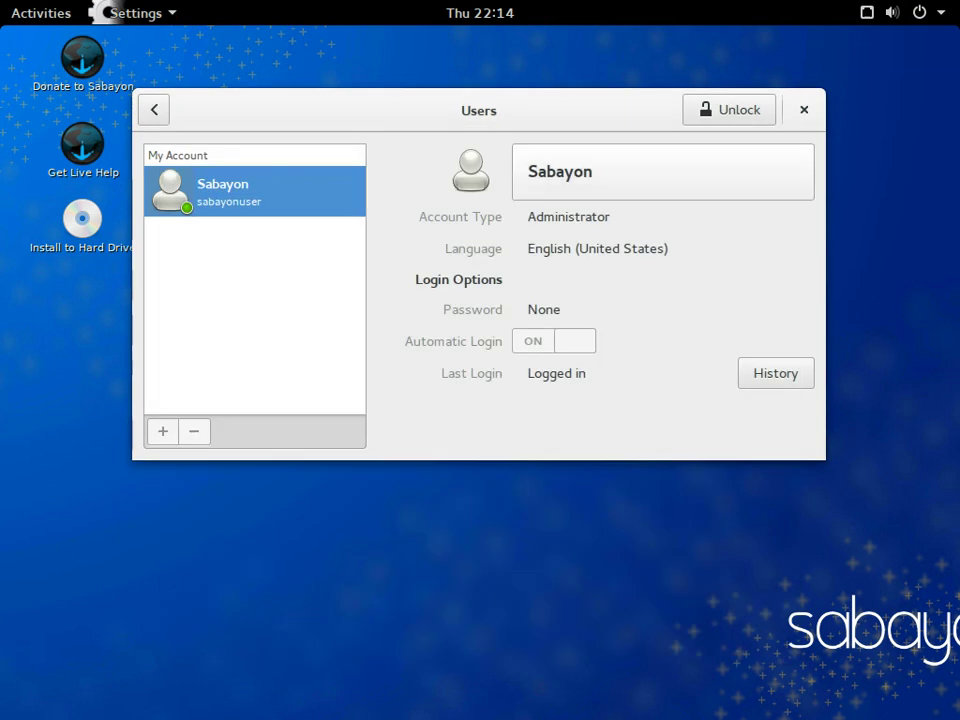
key("alt+Left")
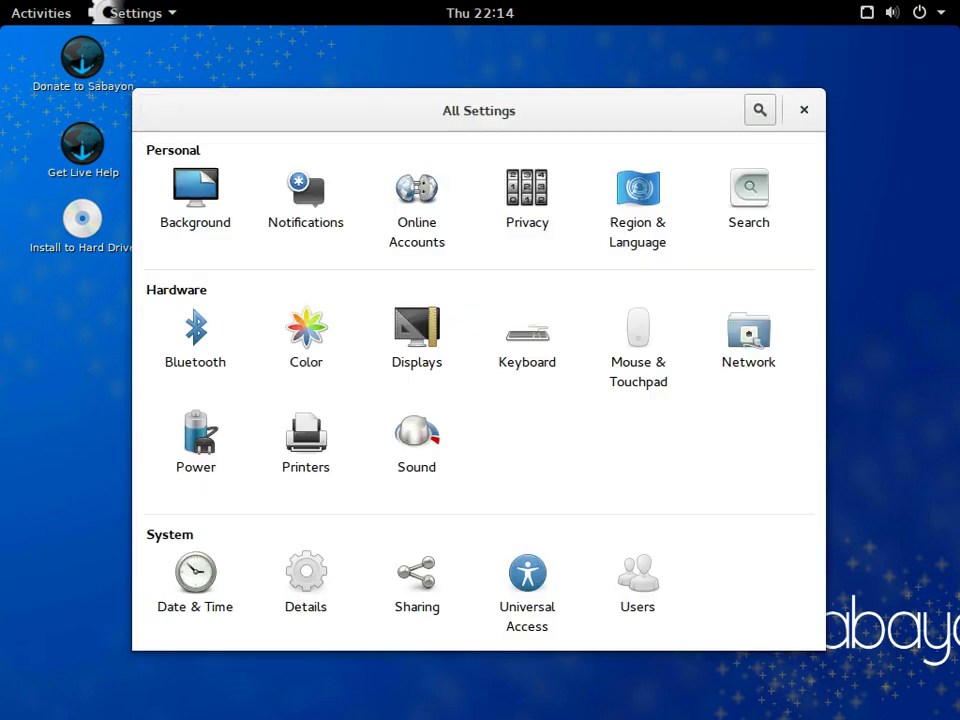
- Close Settings, start the Install to Hard Drive launcher from the desktop, then show Activities
key("alt+F4")
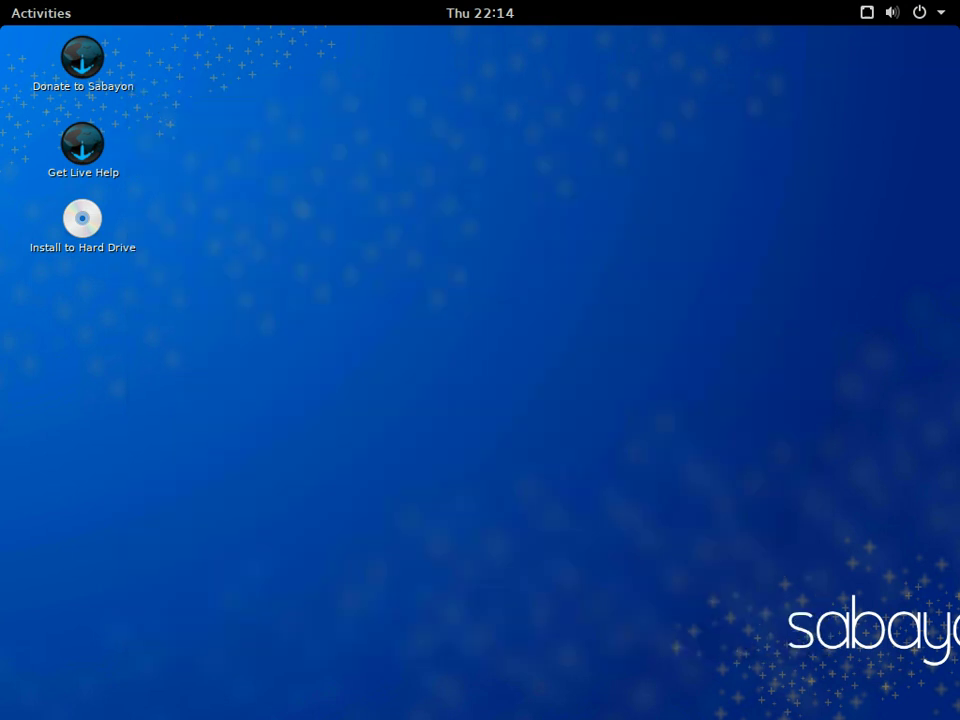
key("shift+F10")
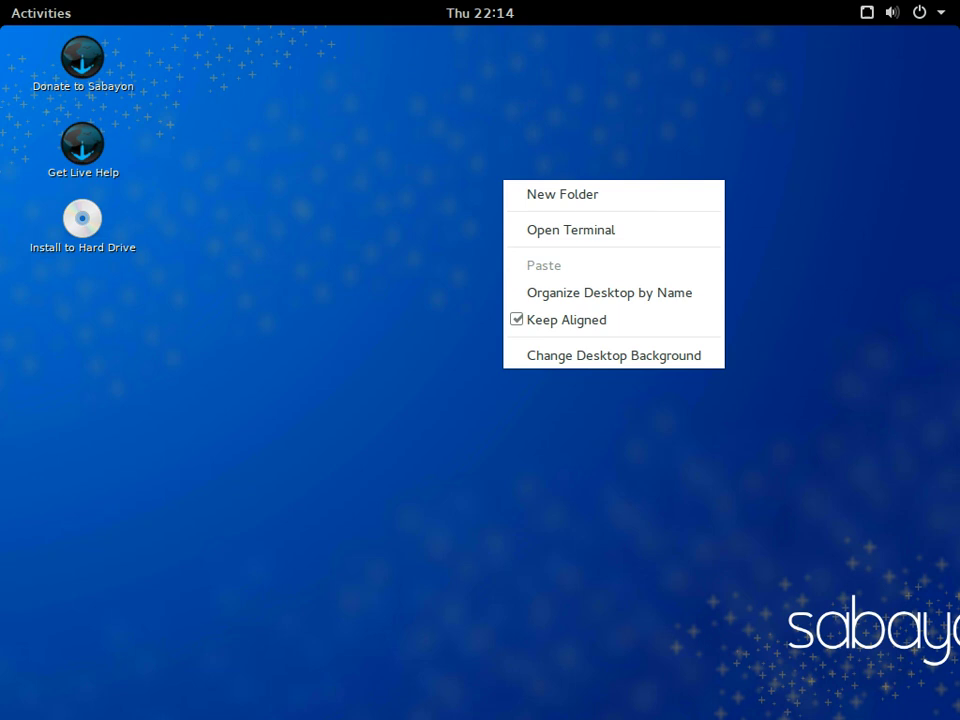
key("Escape")
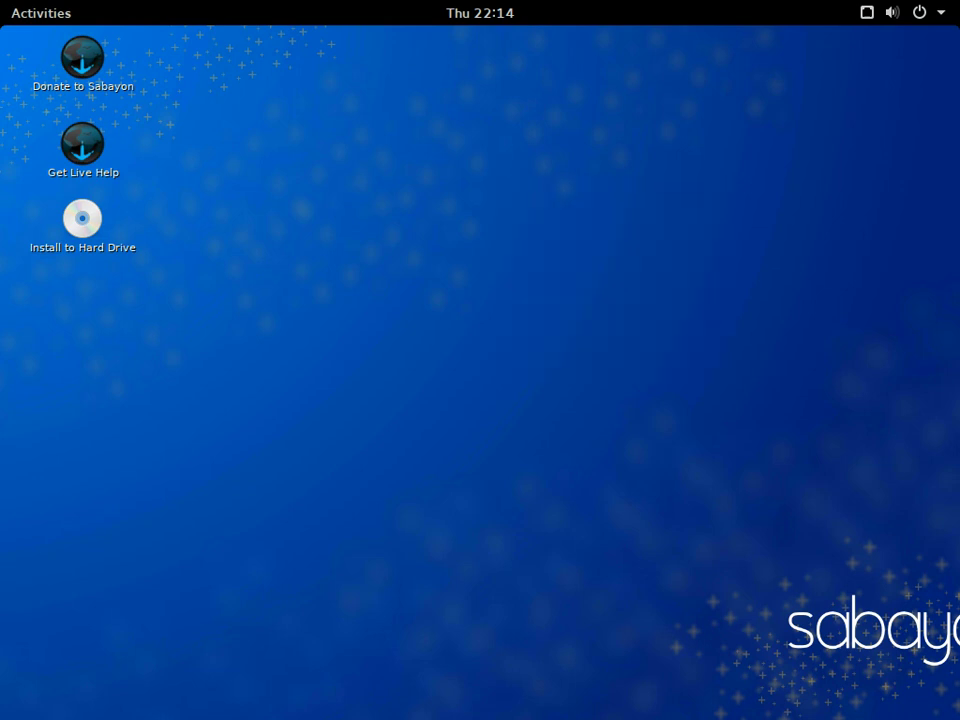
key("Down")
key("Return")
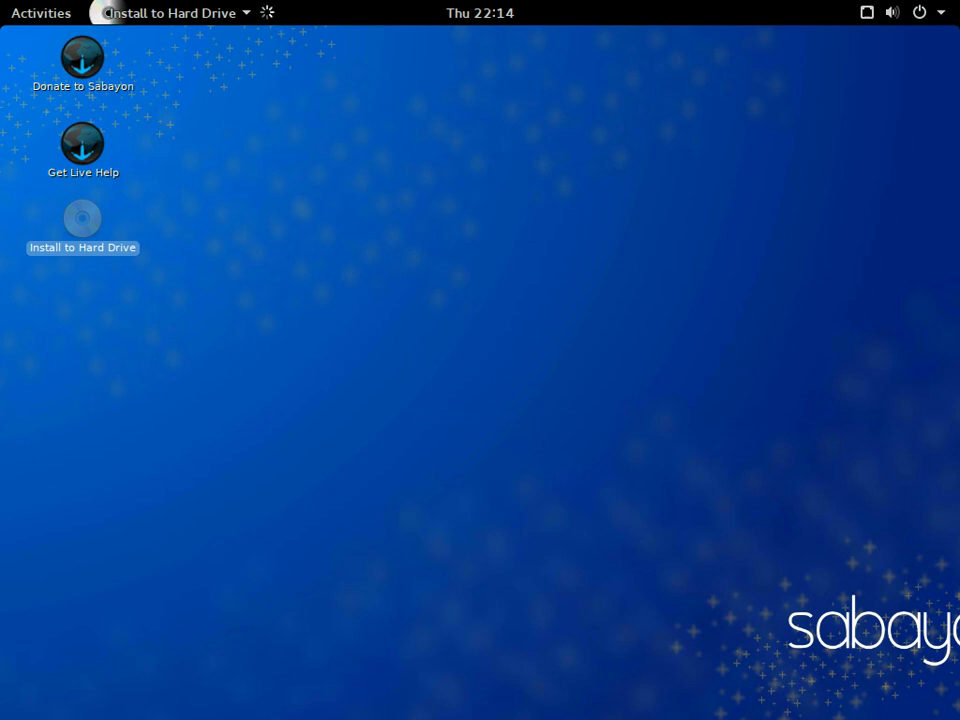
key("super")
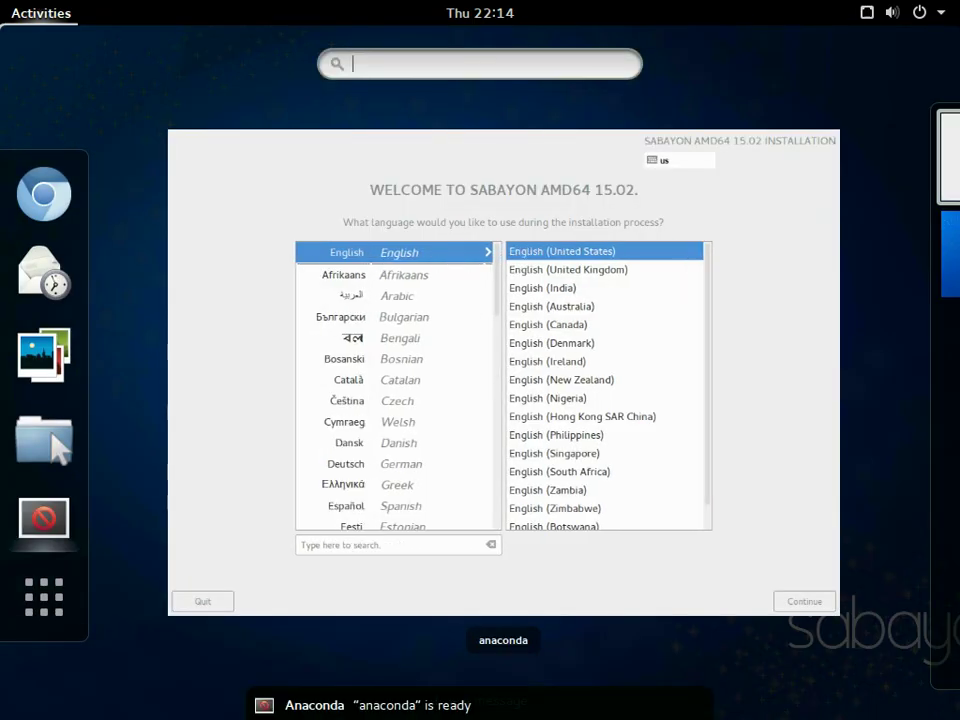
- Inspect the 21 GB partition, 1.7 GB loop device and 24 GB disk in Disks, then quit
type("dis")
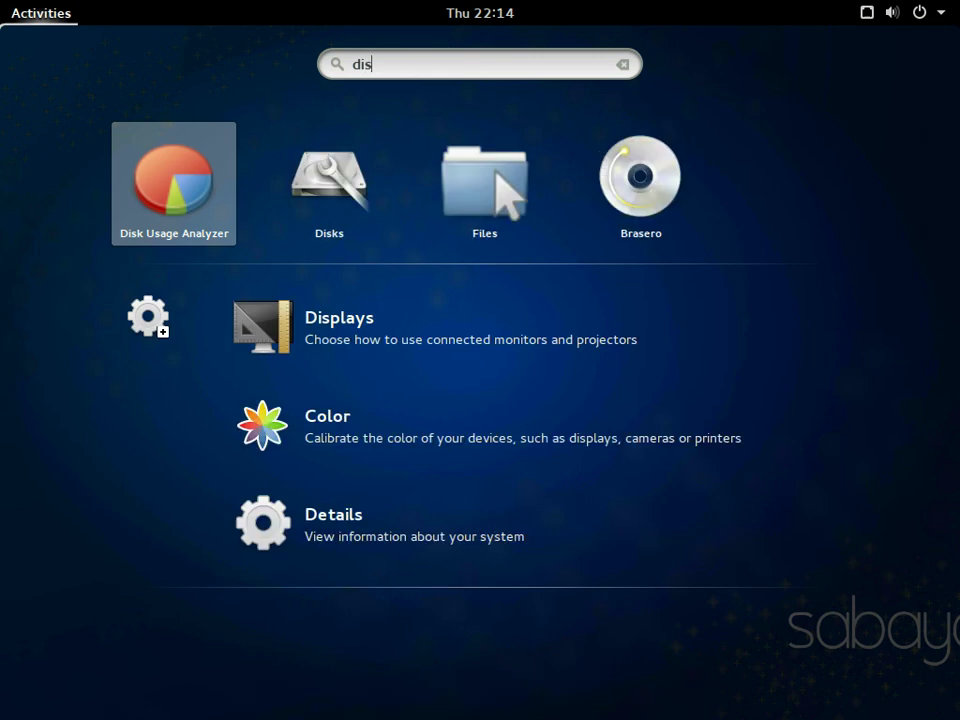
left_click(329, 178)
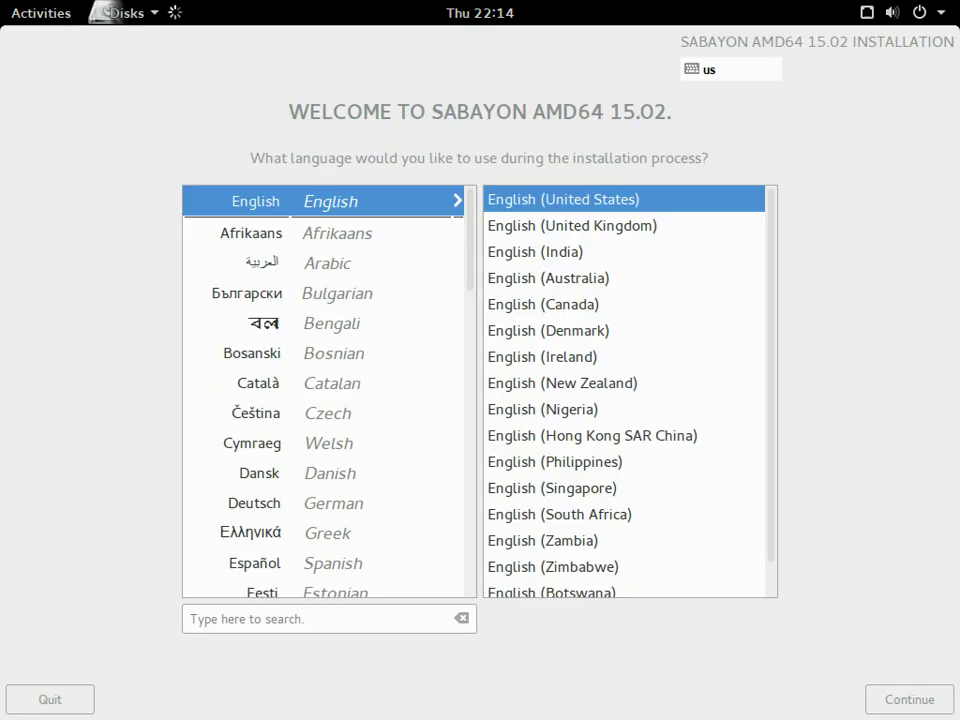
left_click(671, 350)
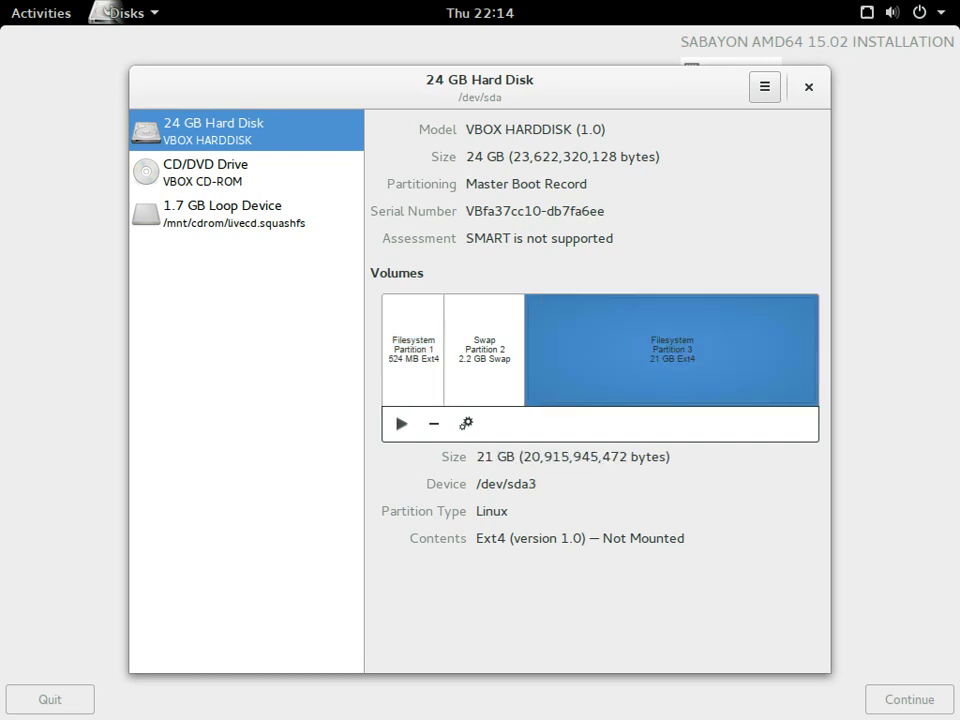
left_click(222, 212)
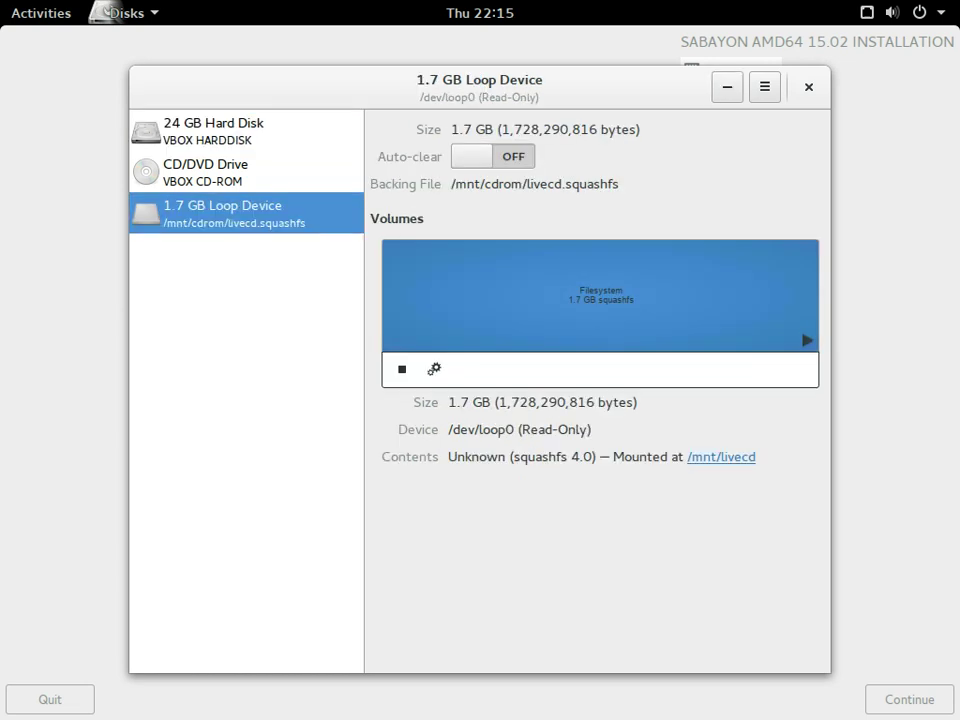
left_click(213, 130)
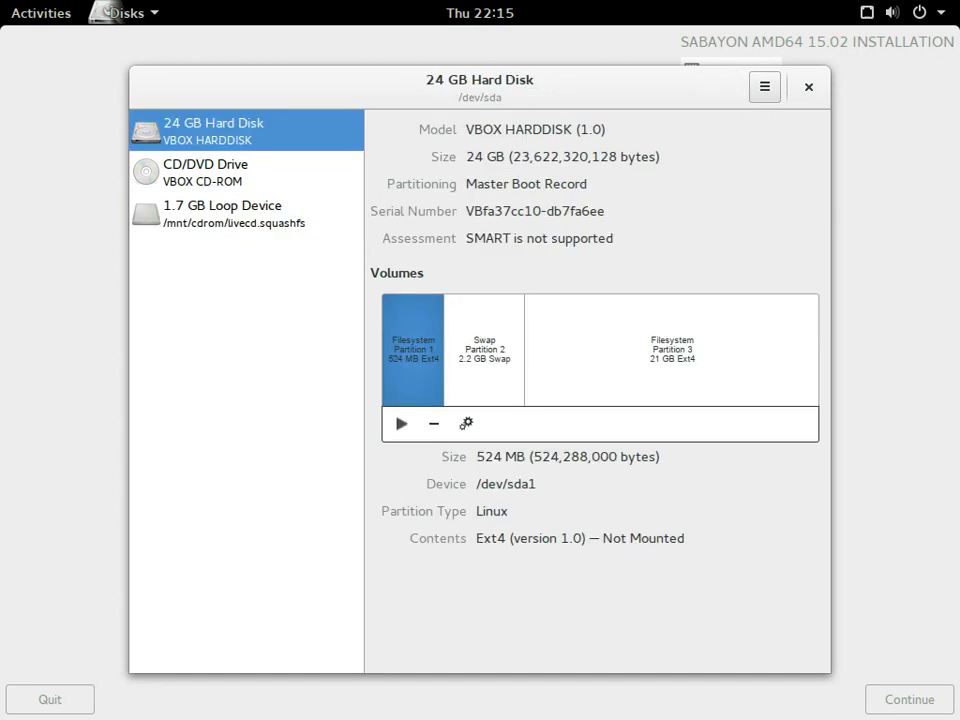
left_click(466, 423)
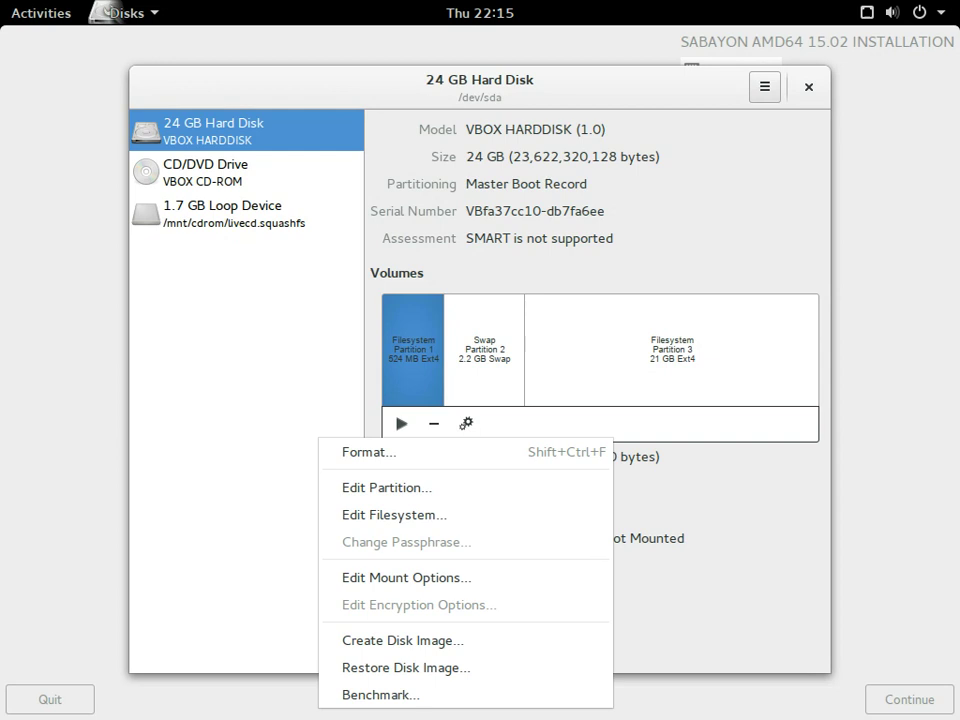
key("Escape")
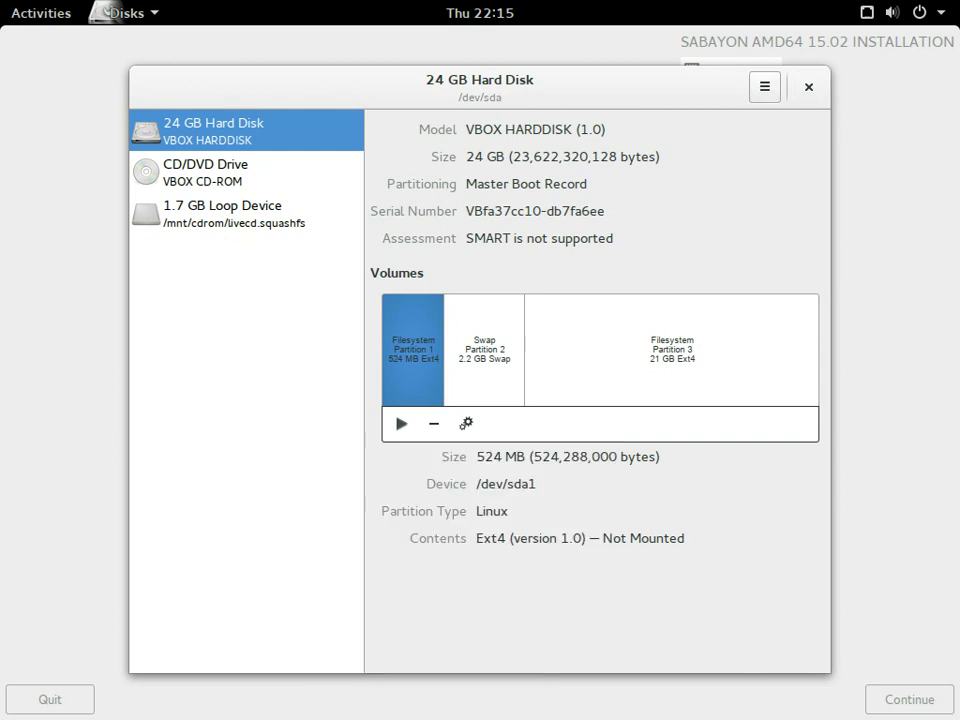
key("ctrl+q")
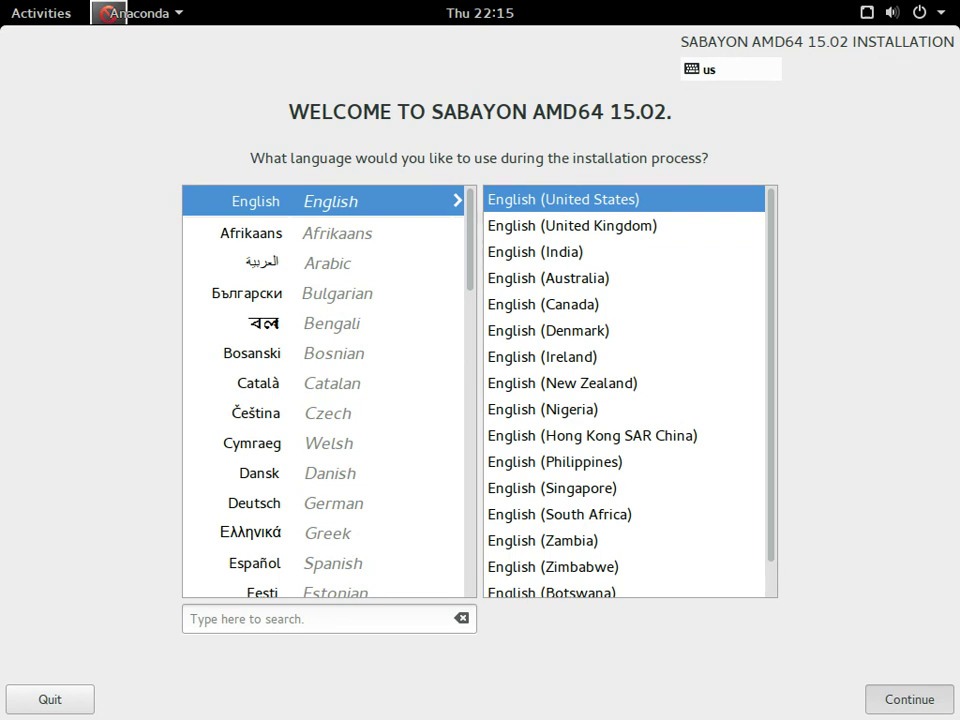
- Accept English (United States) and set the installer's timezone city to Berlin
key("Return")
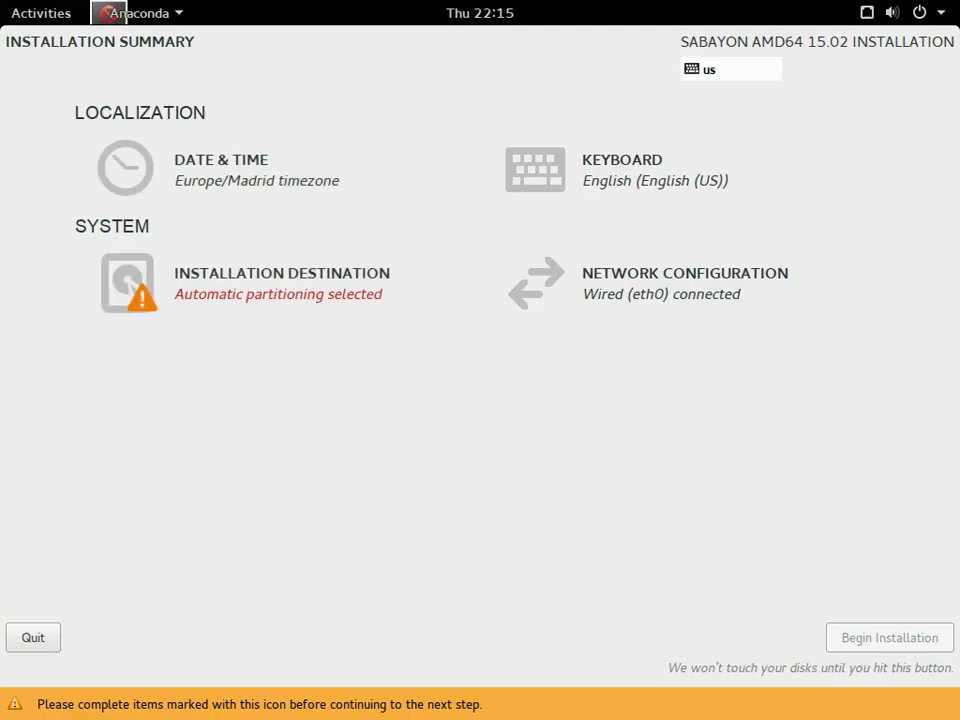
key("Return")
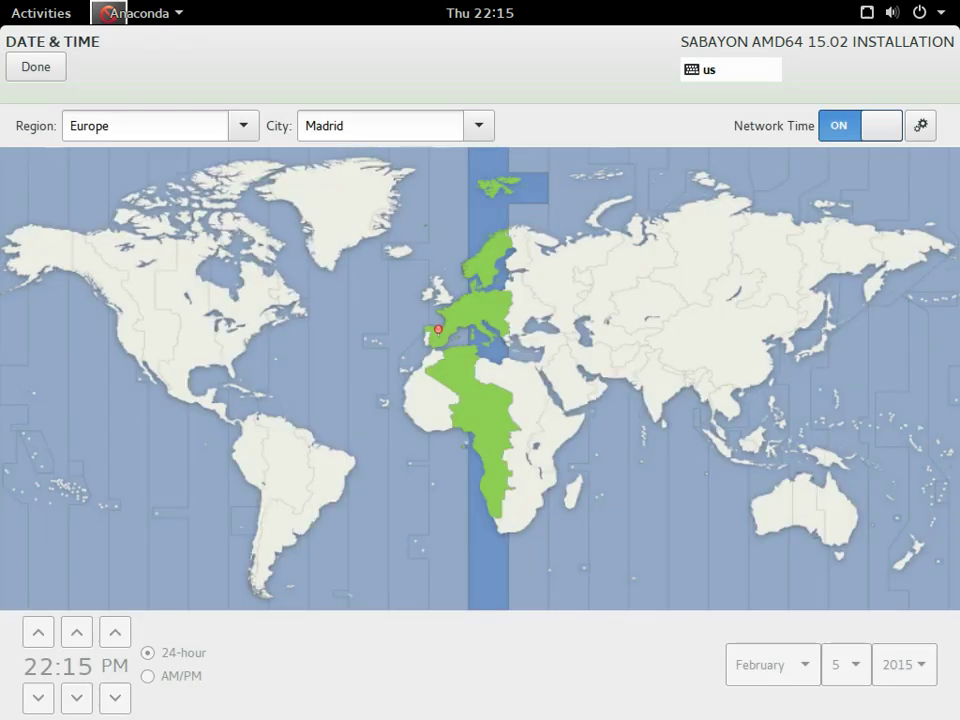
left_click(380, 125)
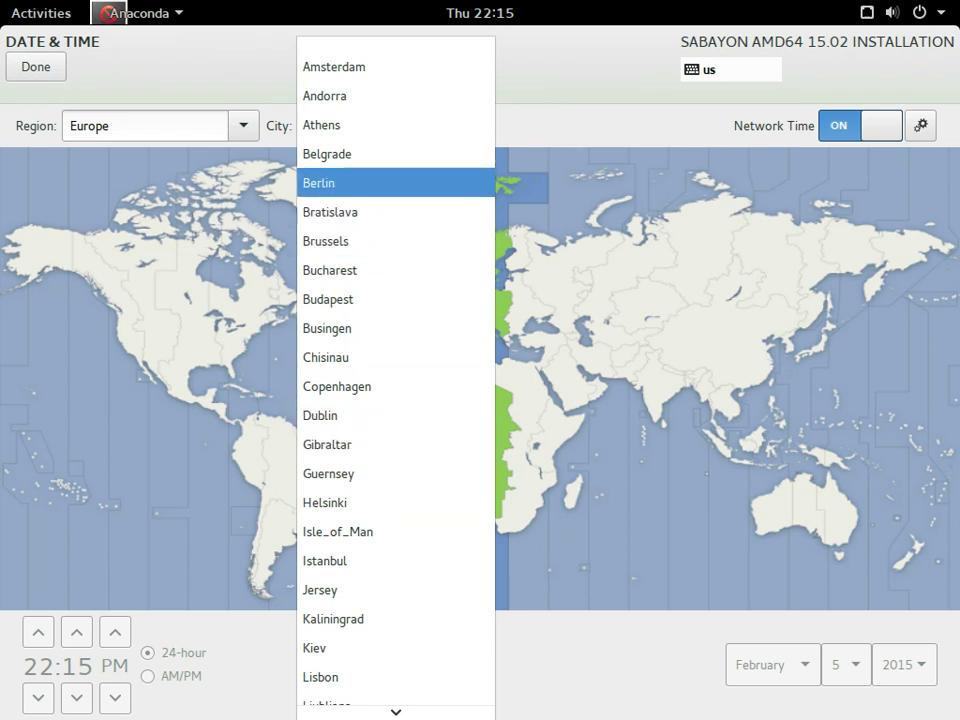
left_click(330, 183)
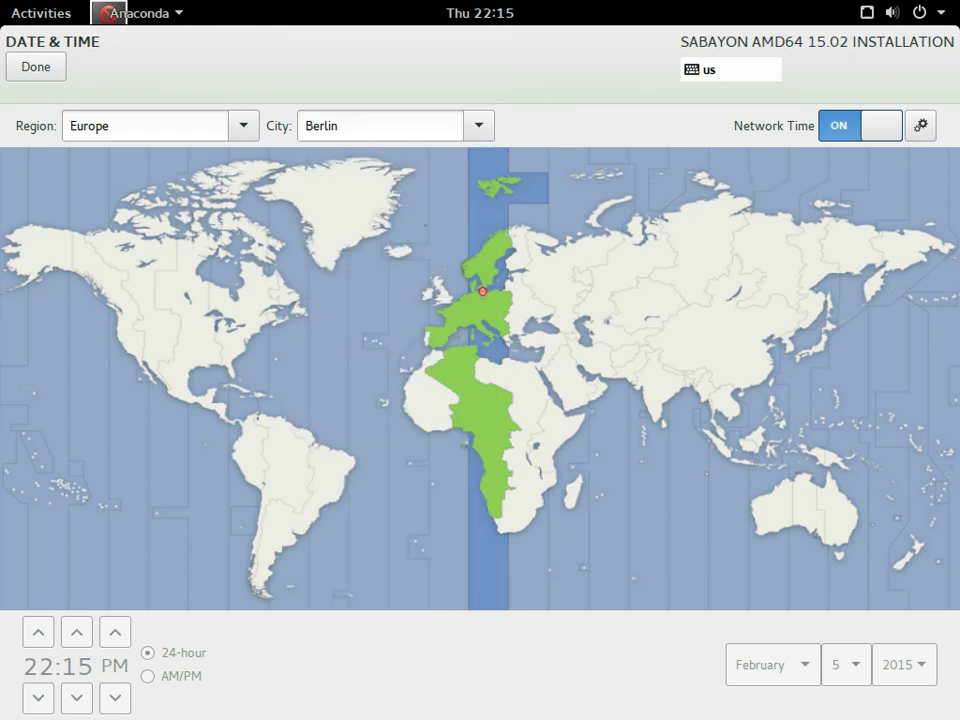
left_click(36, 66)
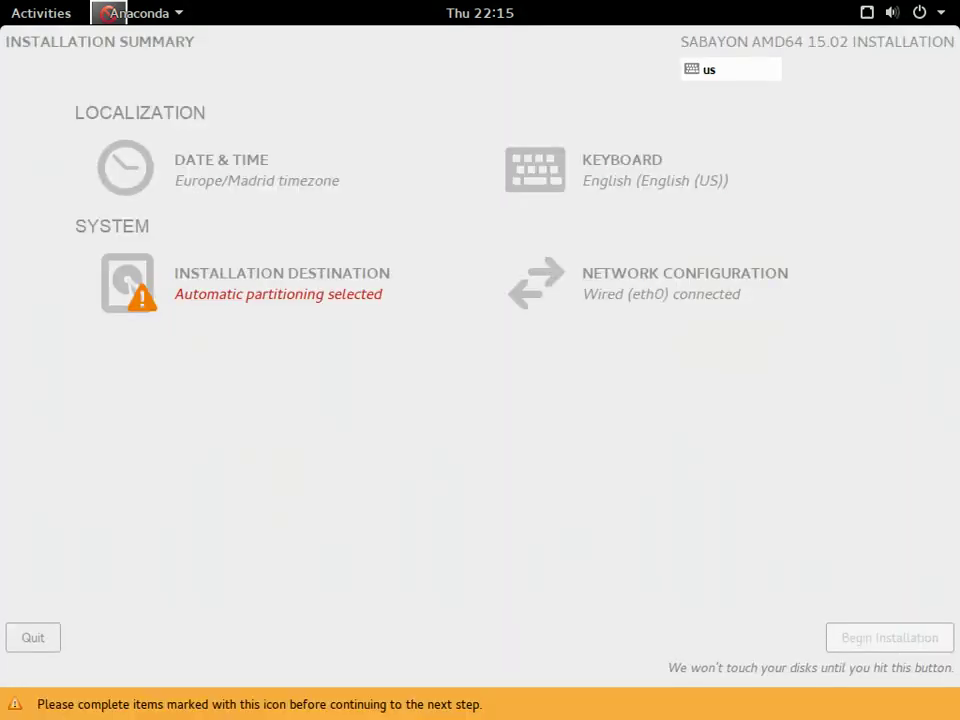
- Finish keyboard layout, then pick the 22.52 GB VBOX hard disk and review its disk summary
left_click(600, 165)
left_click(36, 66)
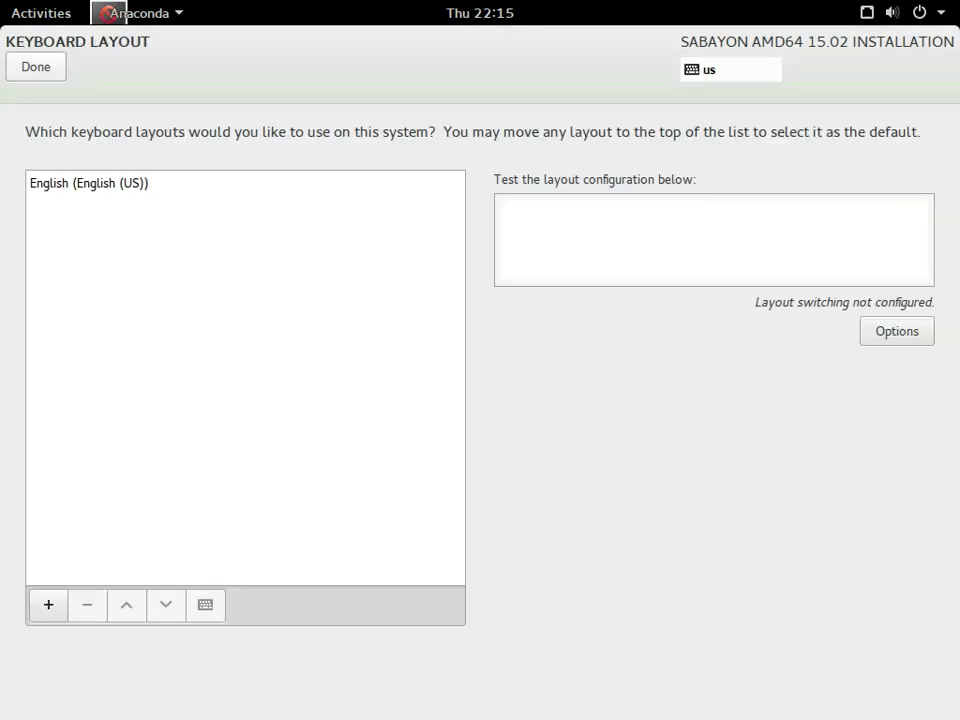
left_click(282, 280)
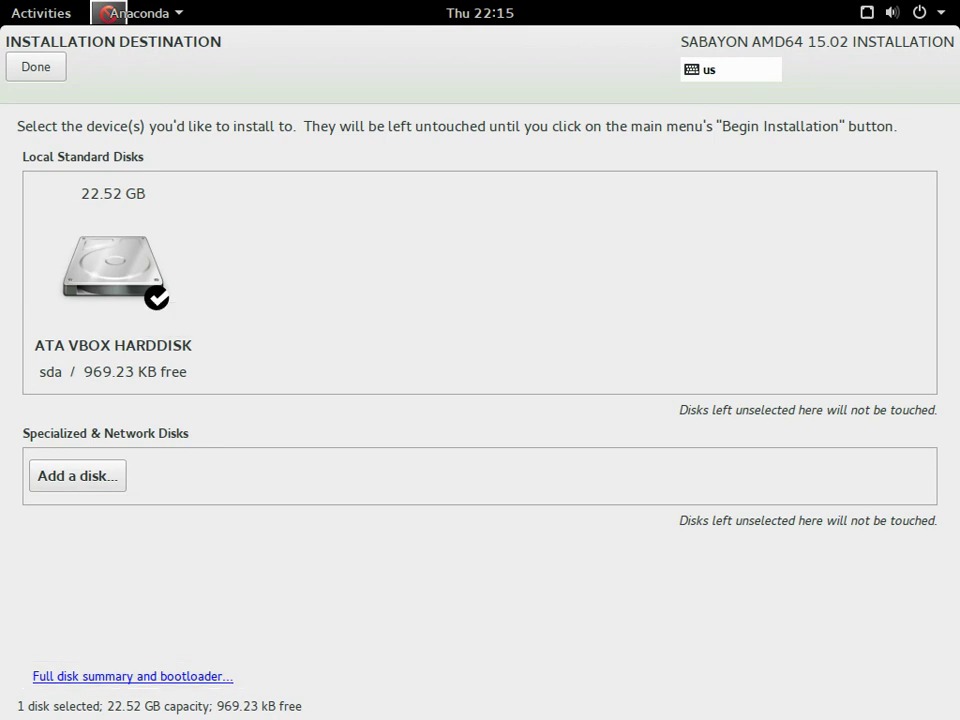
left_click(133, 676)
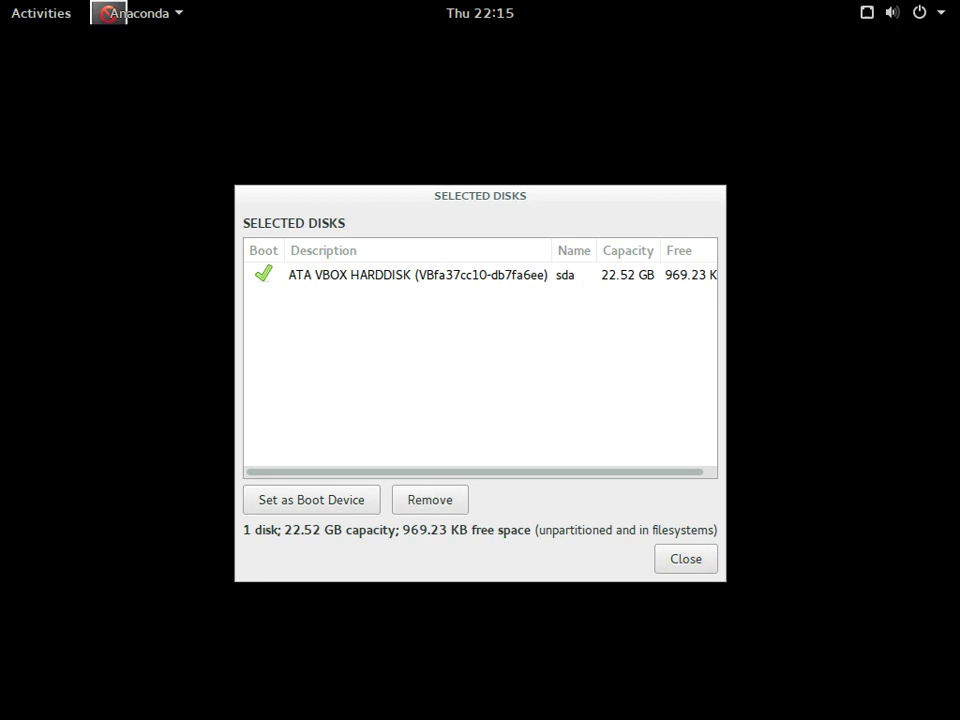
left_click(400, 274)
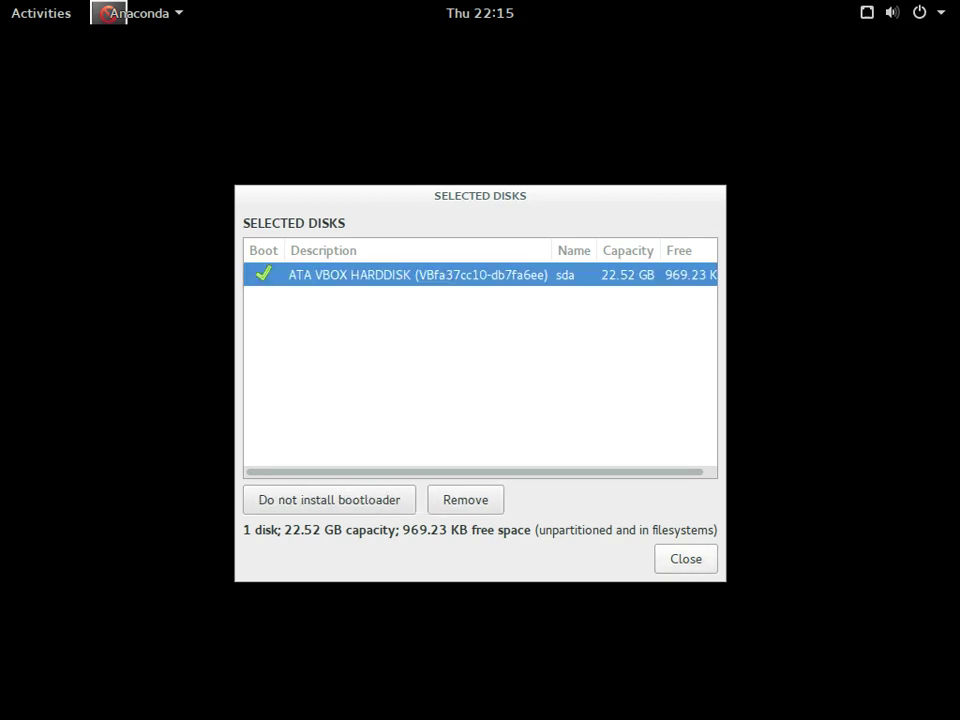
key("Escape")
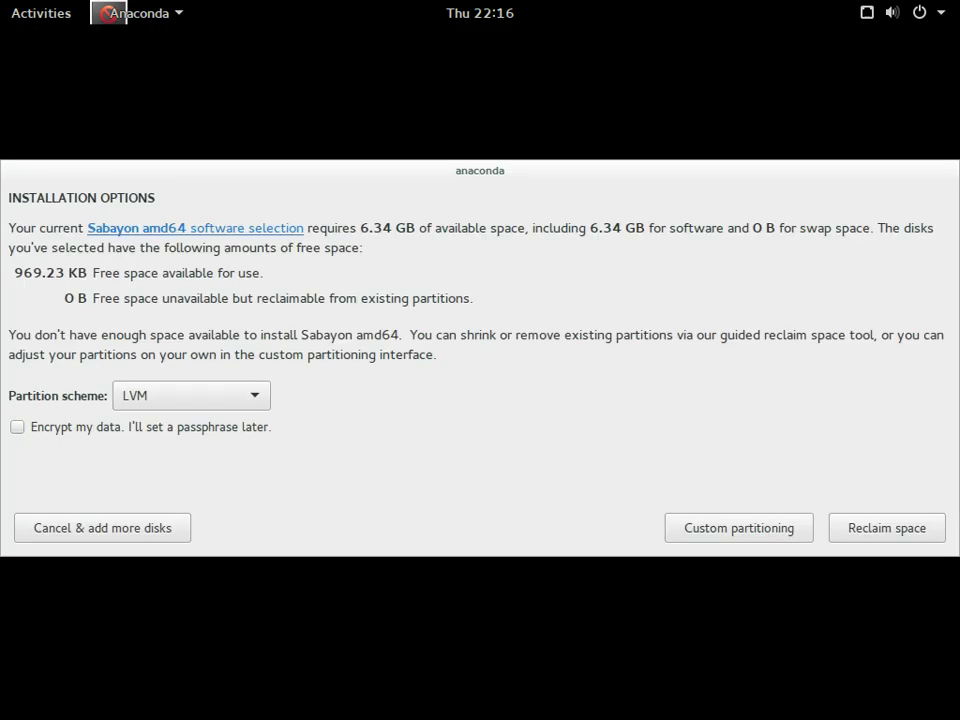
- Switch the partition scheme from LVM to Standard Partition and bring up Reclaim Disk Space
key("space")
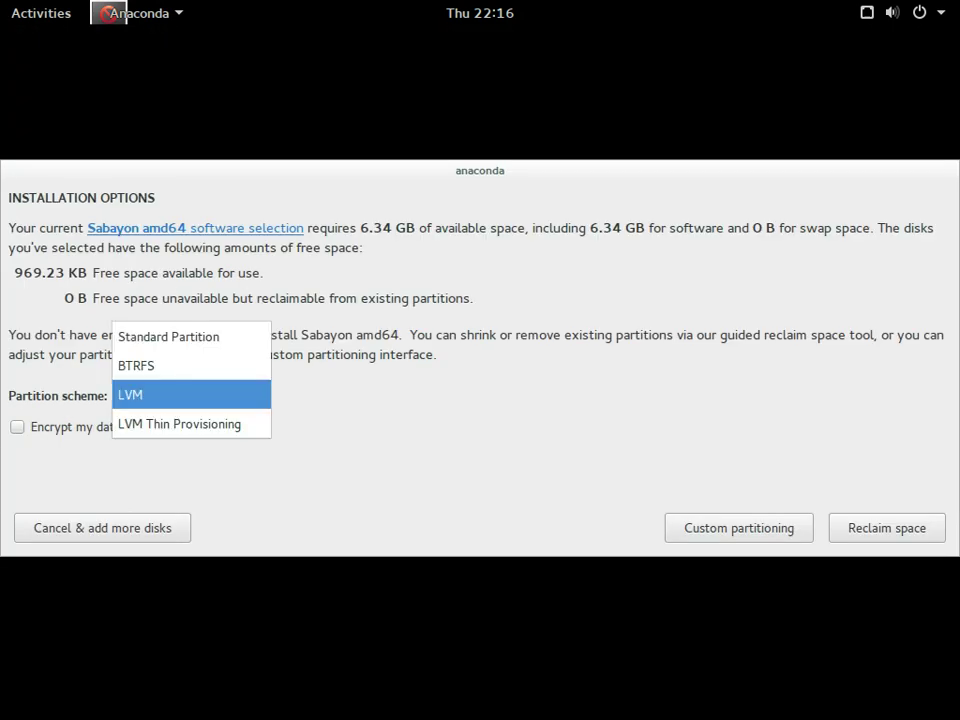
key("Up")
key("Up")
key("Return")
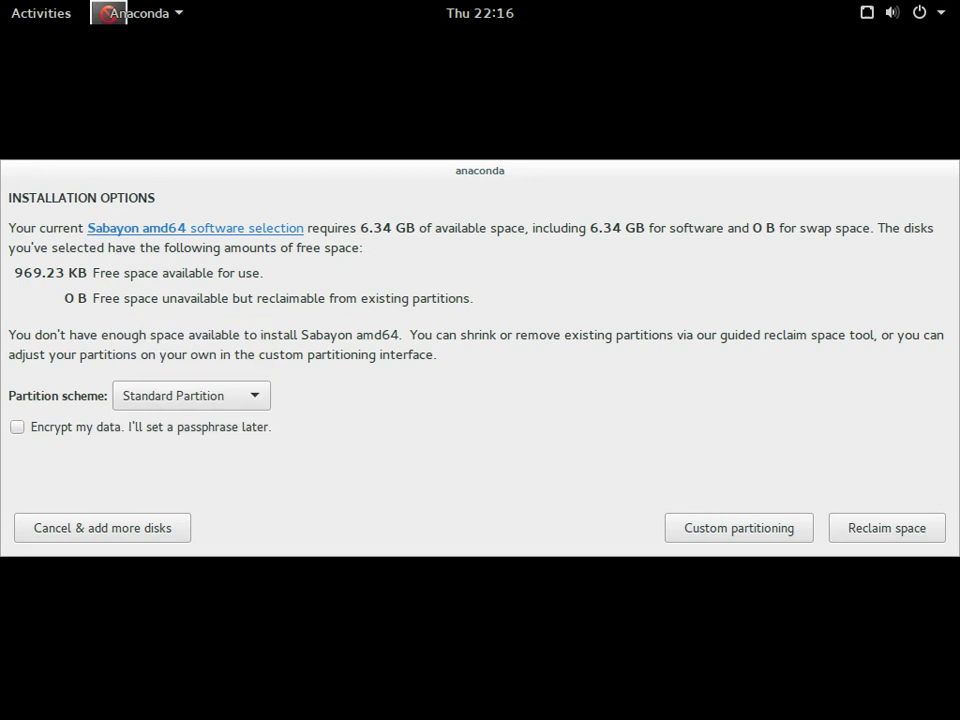
left_click(887, 528)
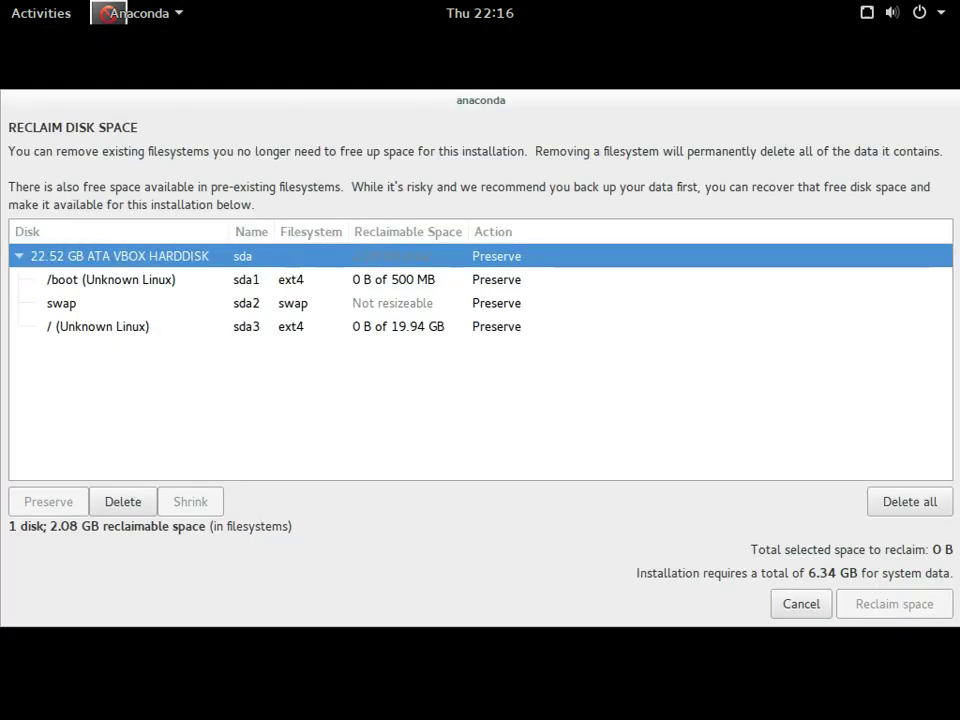
- Delete the /boot, swap and / partitions (sda1–sda3), reclaiming 22.52 GB
left_click(110, 279)
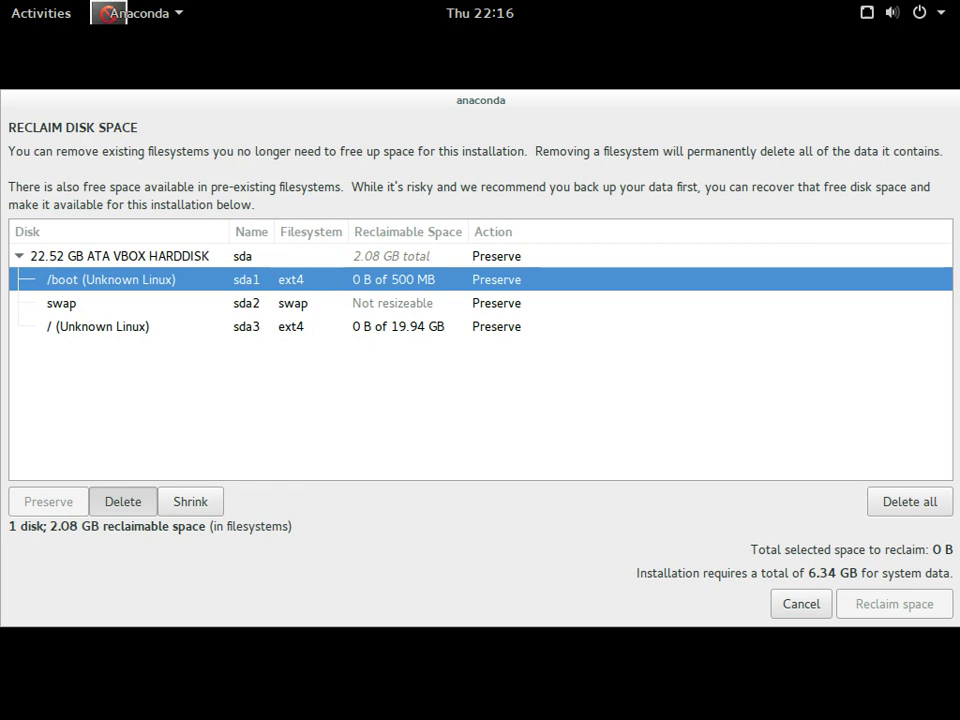
left_click(123, 501)
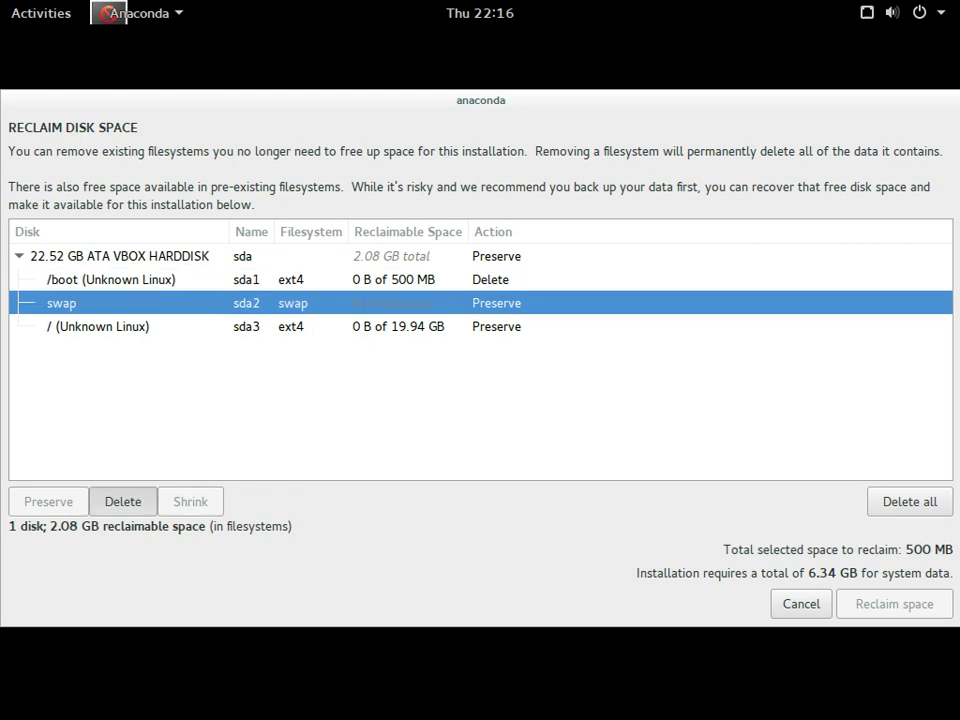
left_click(123, 501)
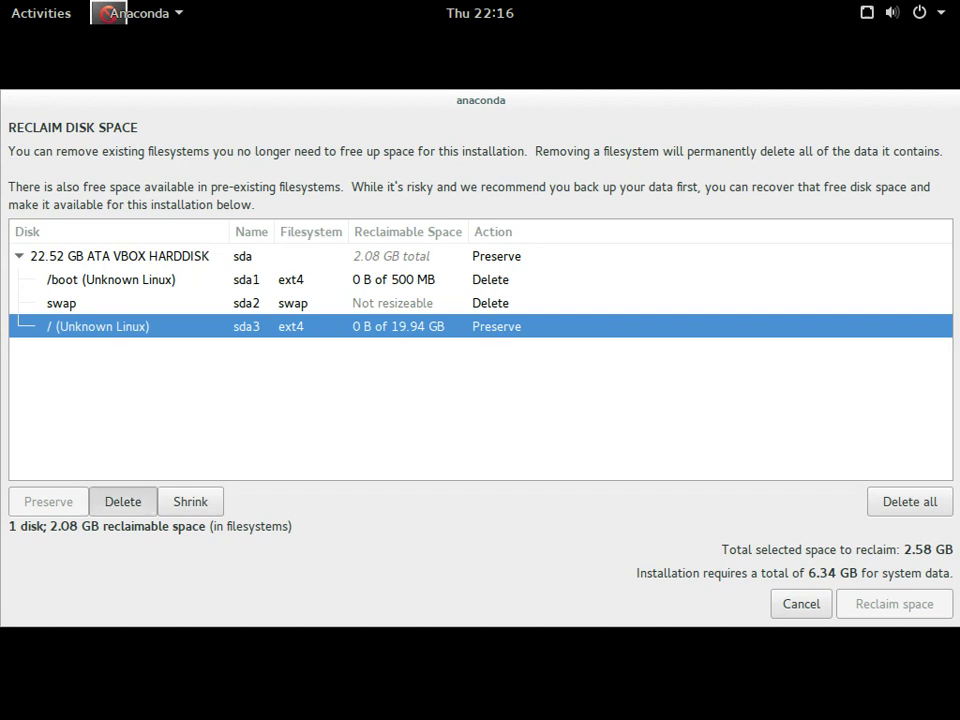
left_click(123, 501)
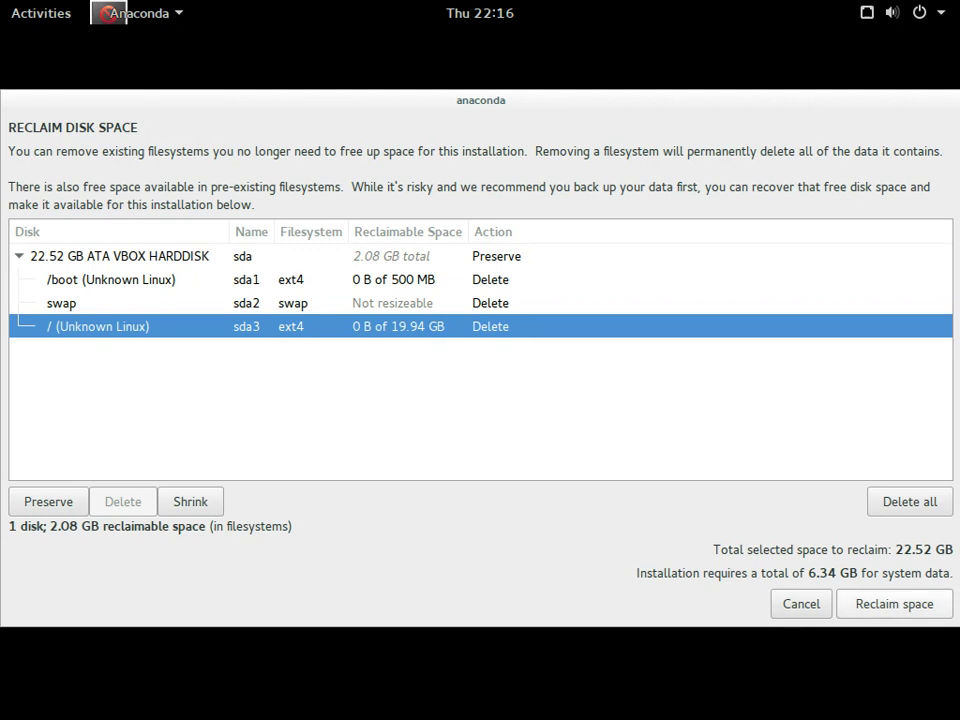
key("Return")
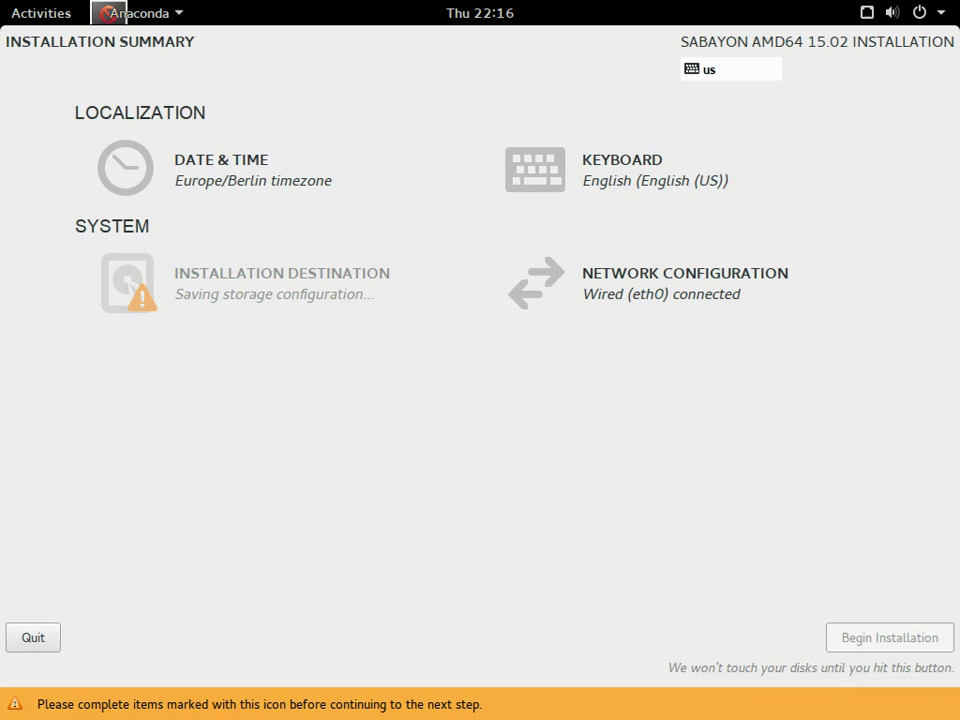
- Keep hostname sabayon.local and reselect the hard disk as install destination
key("alt+n")
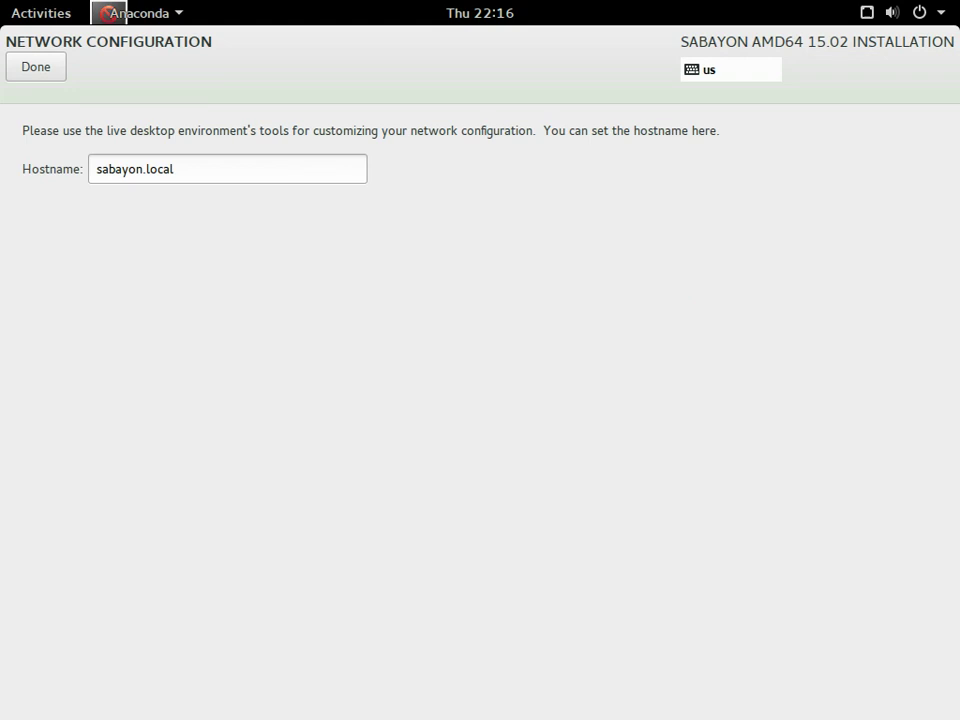
key("alt+d")
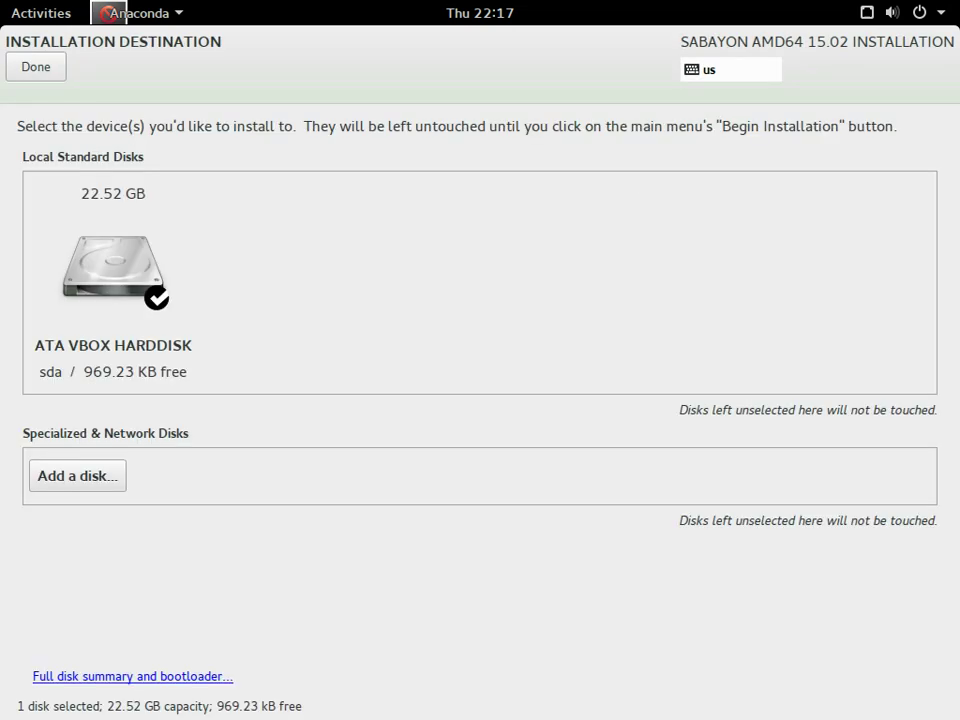
key("space")
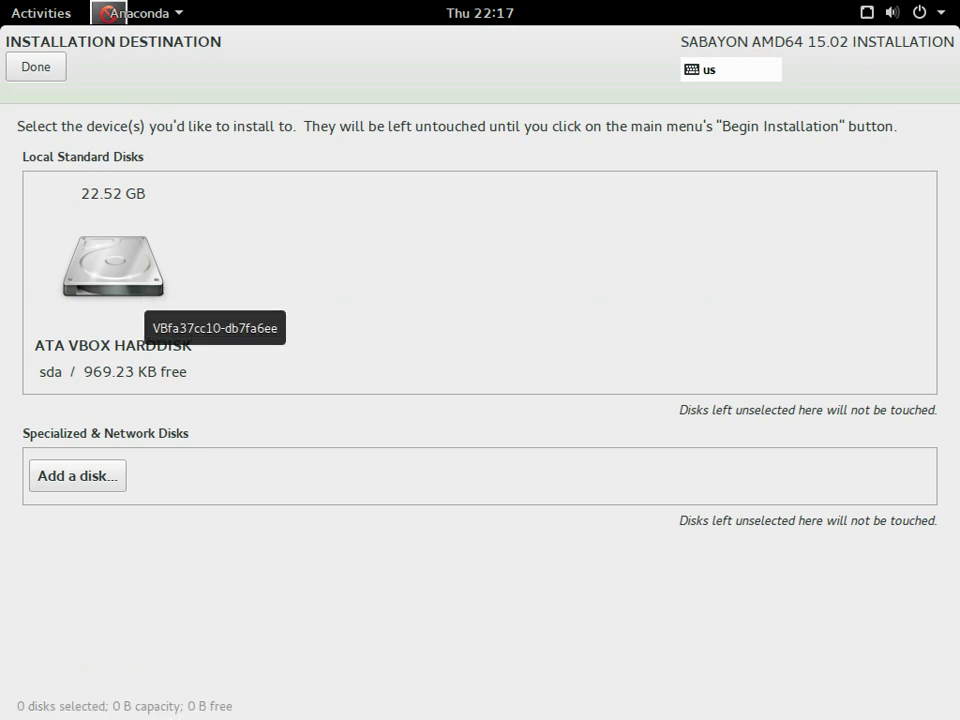
left_click(140, 295)
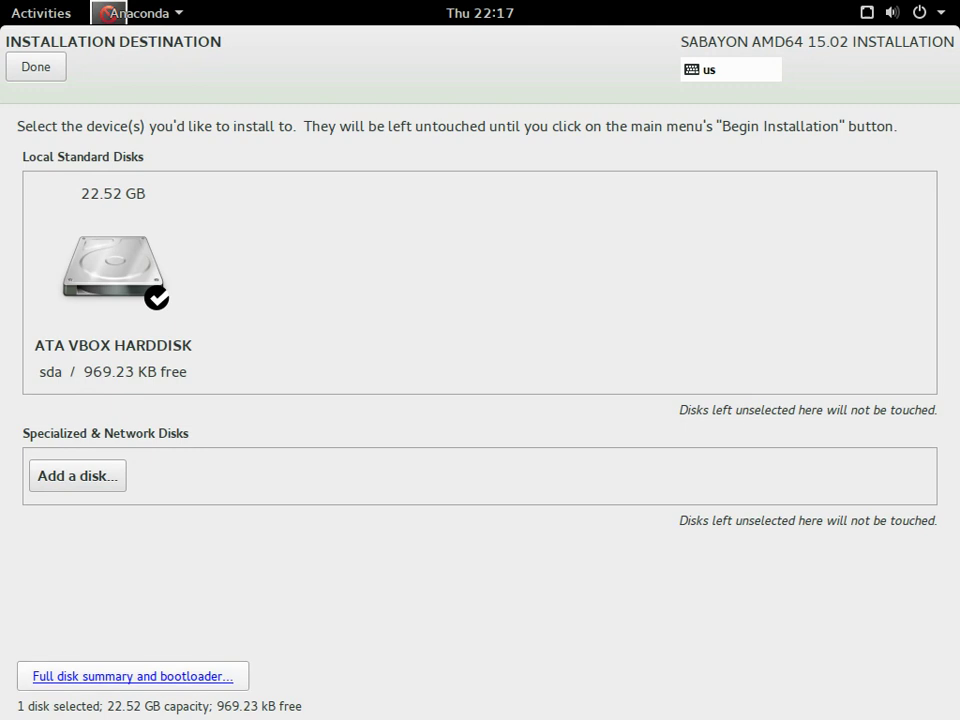
- Set the disk as boot device again in the Selected Disks summary and confirm the destination
left_click(133, 677)
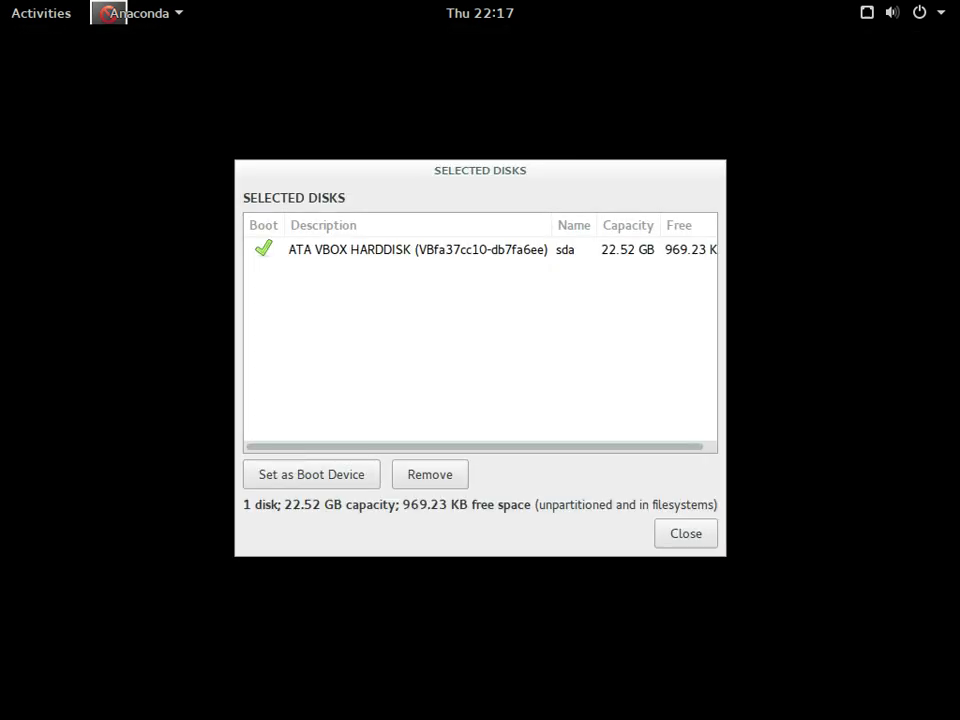
left_click(417, 249)
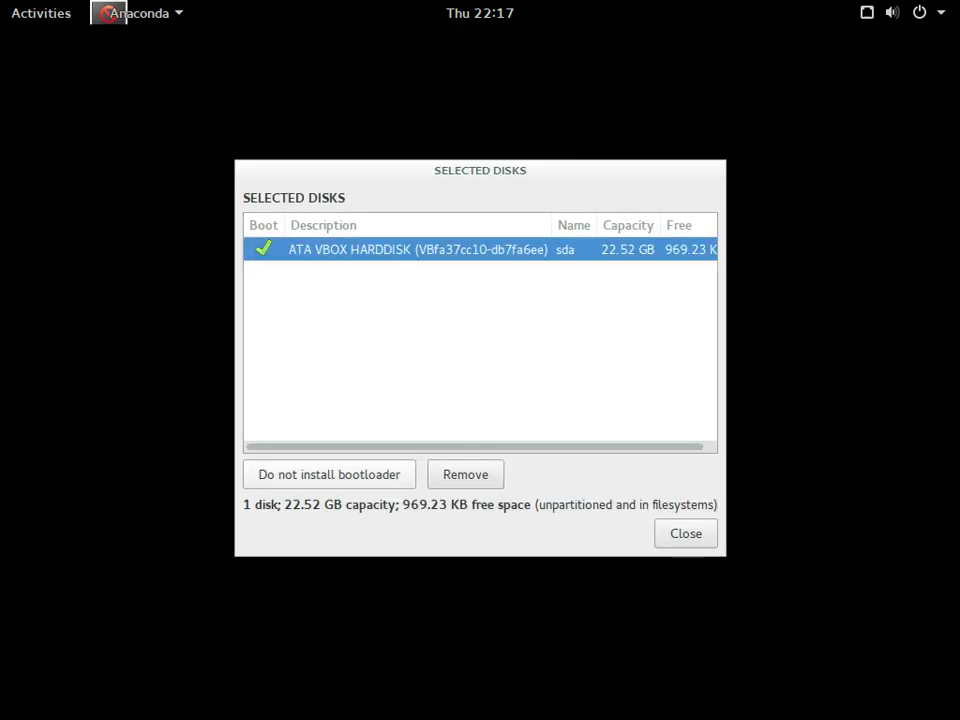
left_click(329, 474)
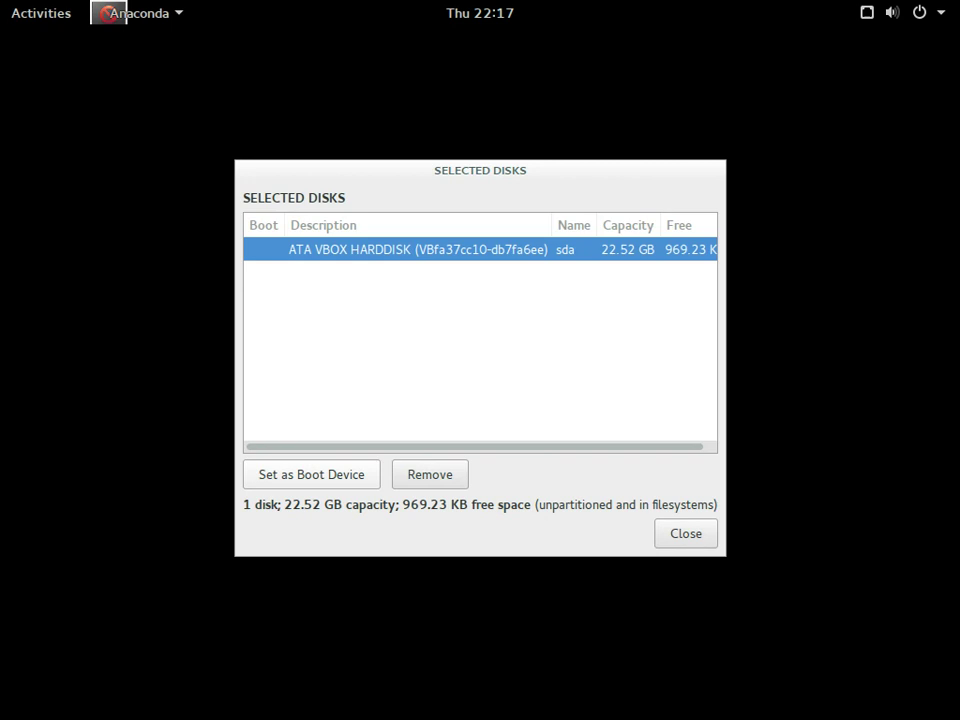
left_click(329, 474)
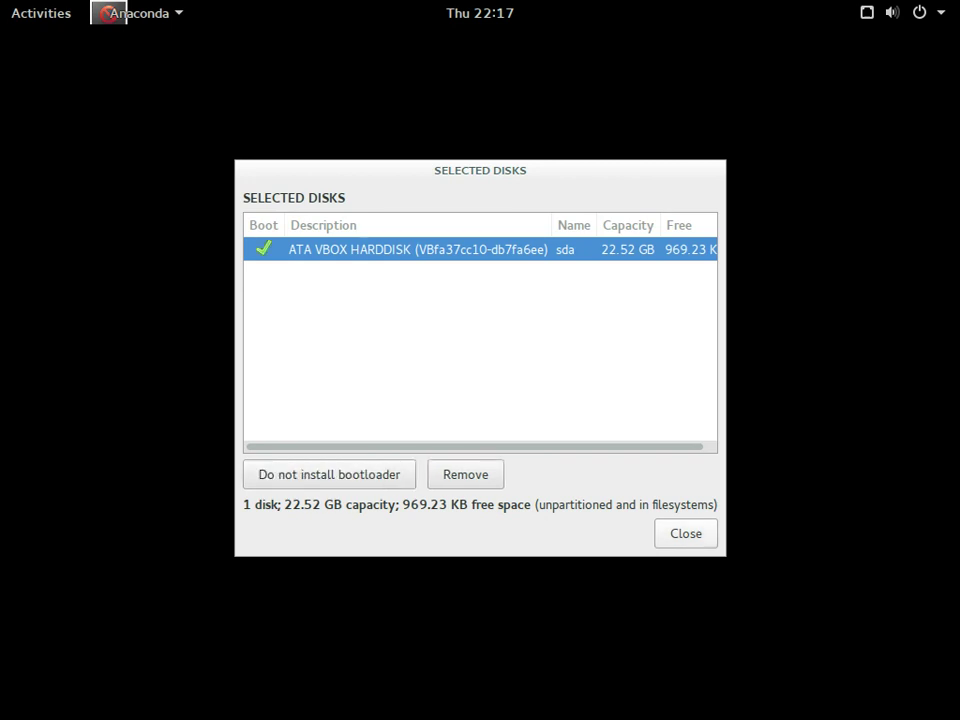
left_click(686, 533)
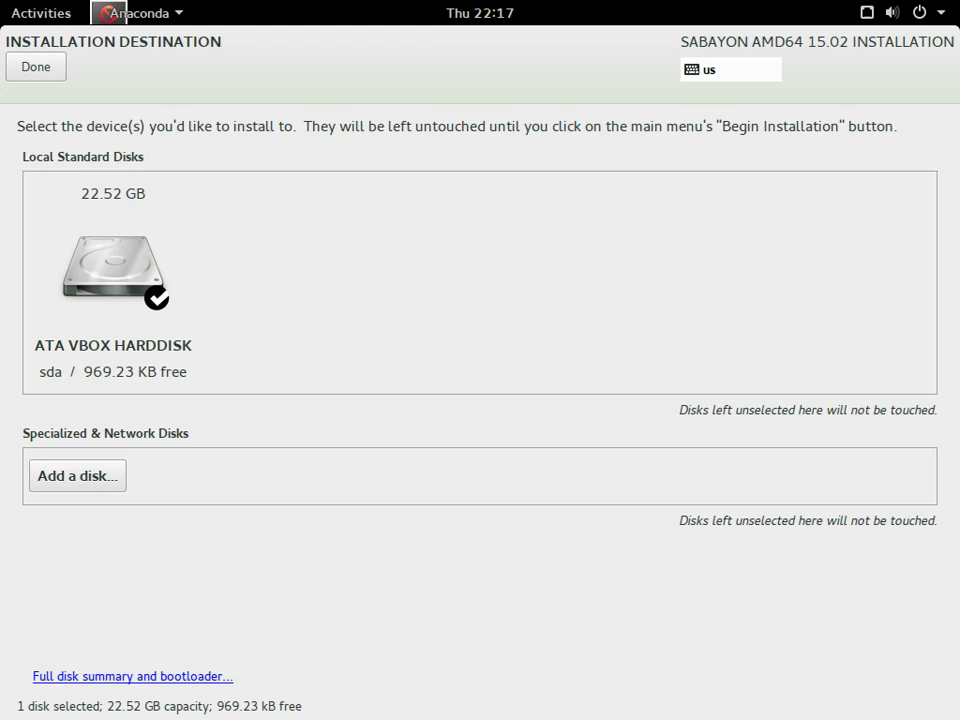
left_click(36, 66)
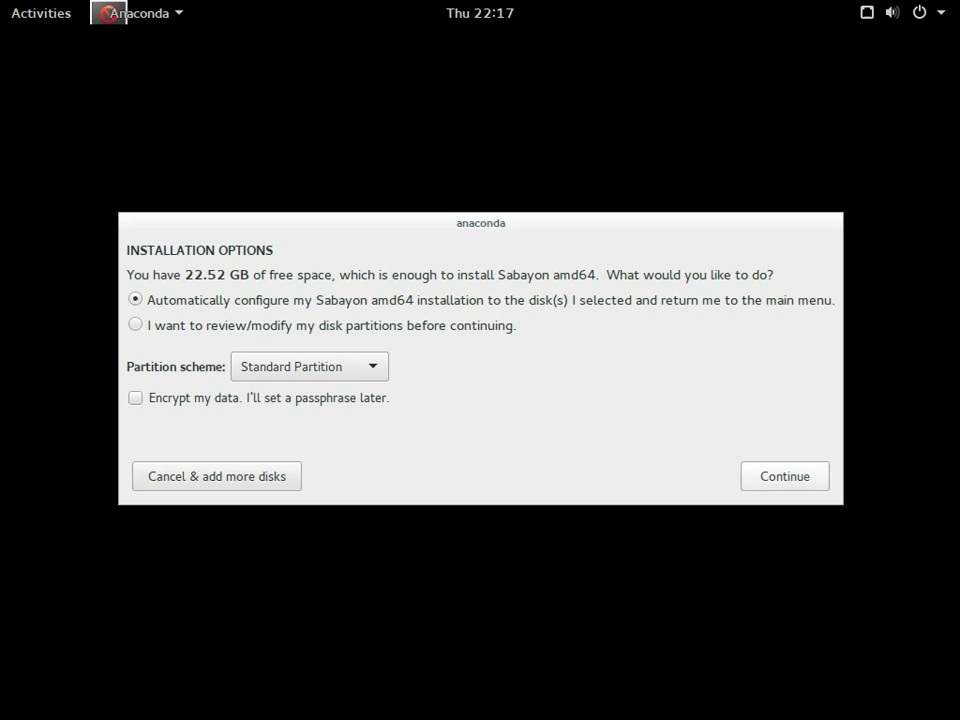
- Accept automatic Standard Partition setup and begin the installation
key("Return")
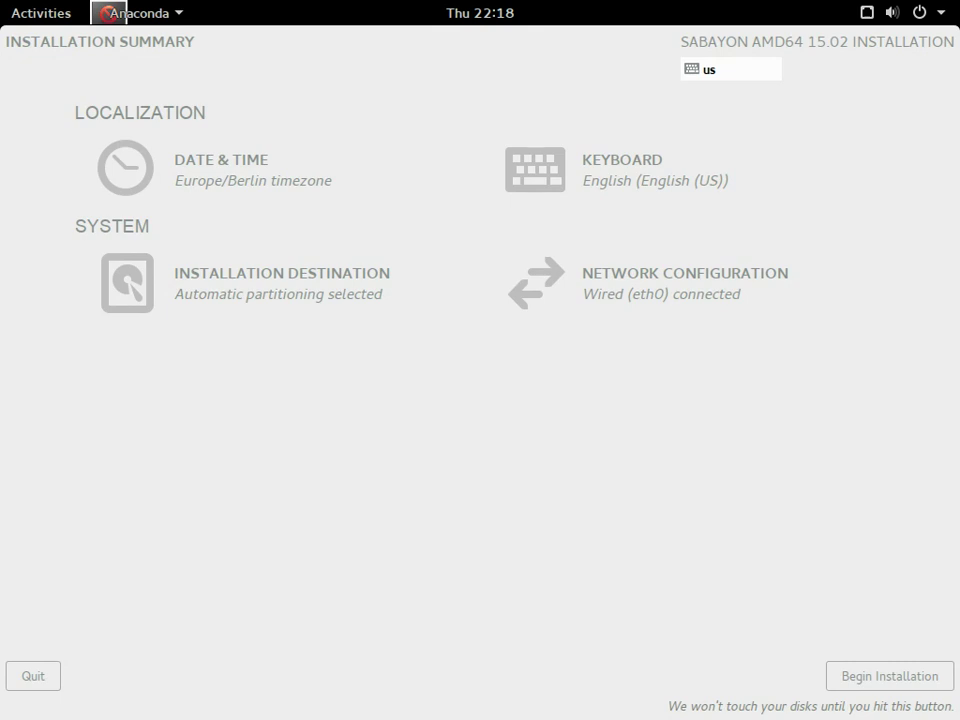
key("alt+b")
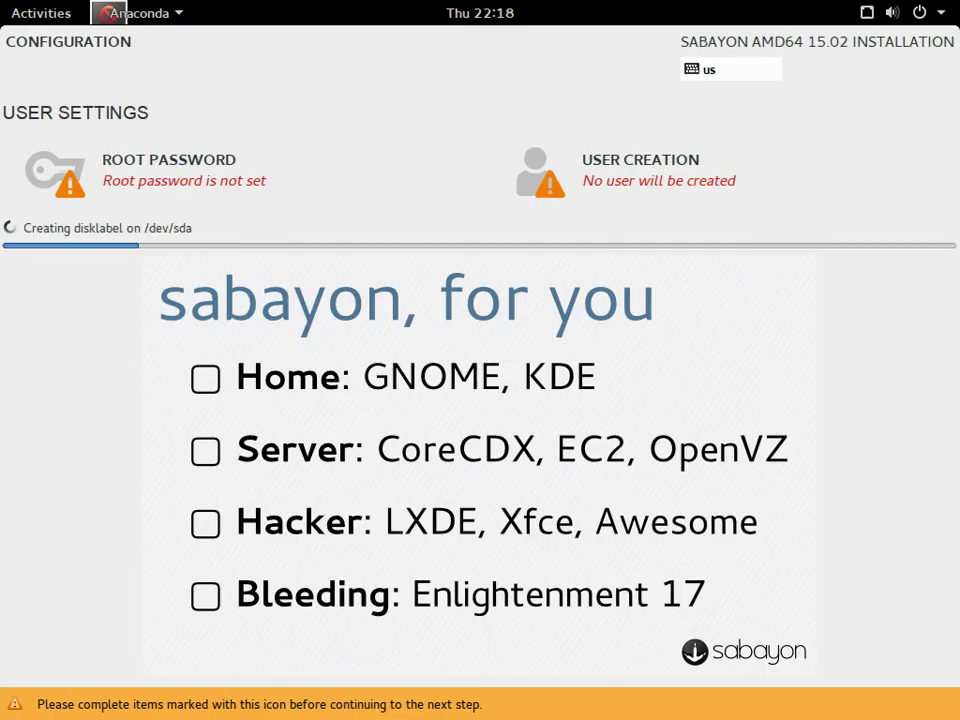
- Enter and confirm the root password, accepting it despite the weak-password warning
key("alt+r")
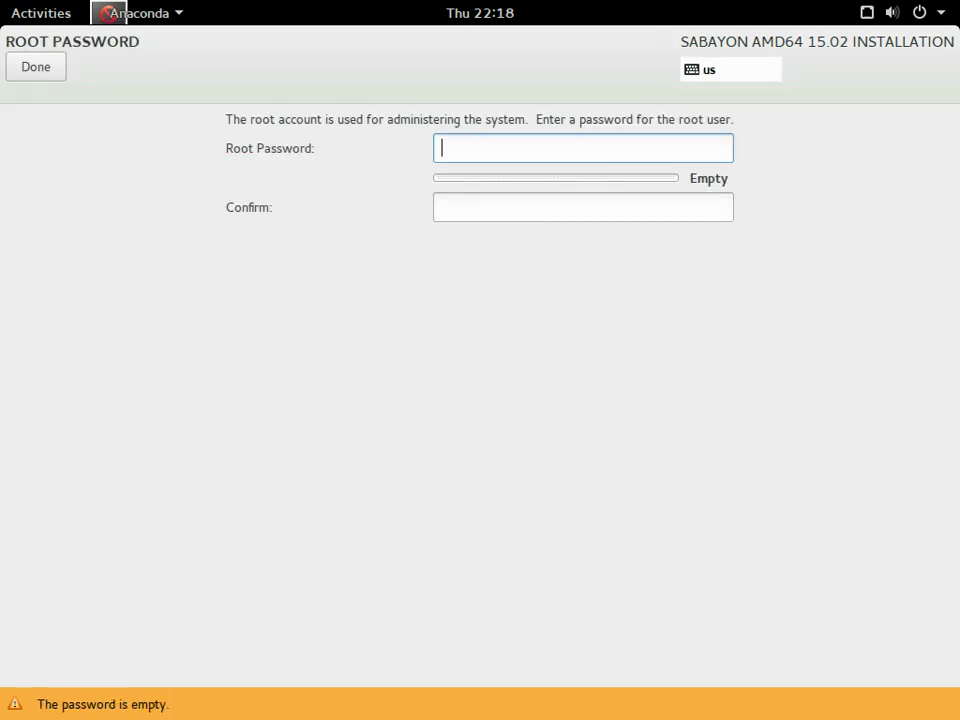
left_click(445, 207)
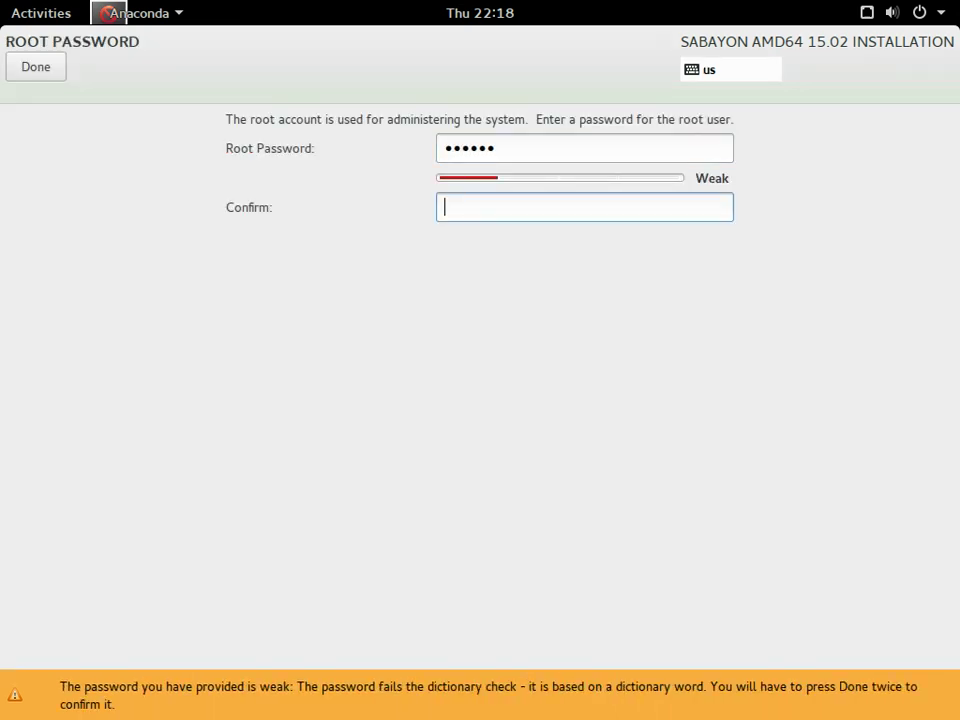
left_click(35, 66)
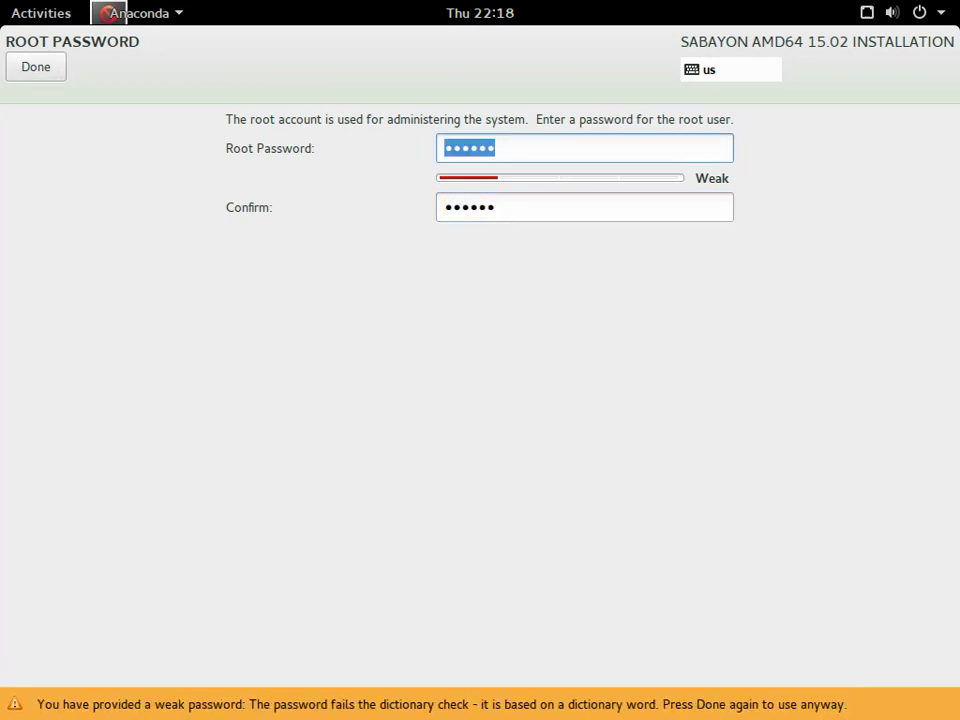
left_click(35, 66)
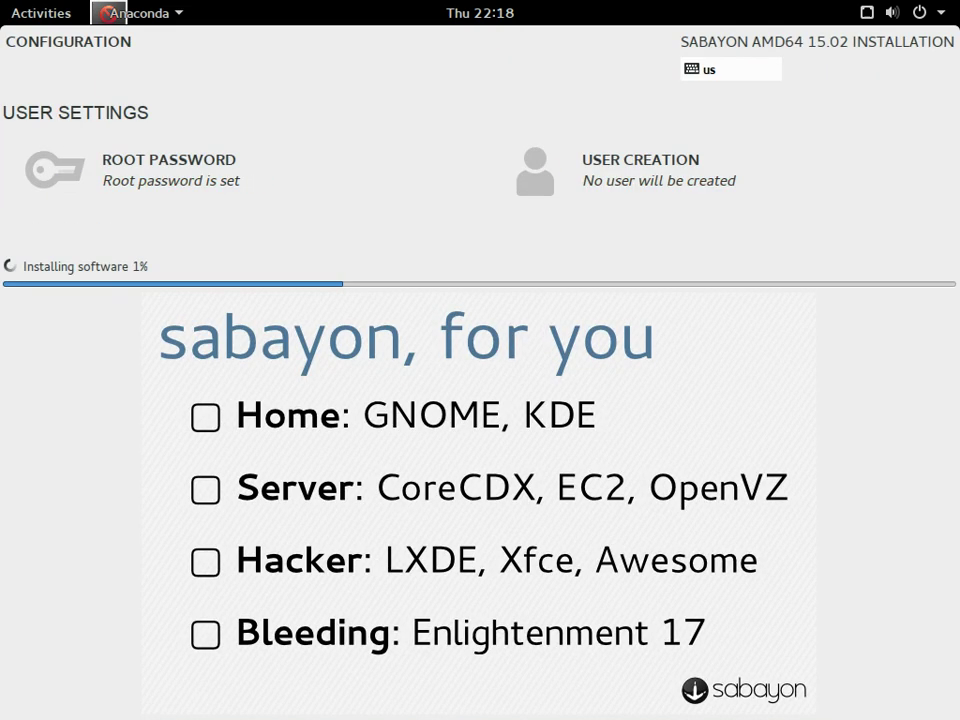
- Start a new user account, entering the user's full name and username
left_click(610, 170)
type("sa")
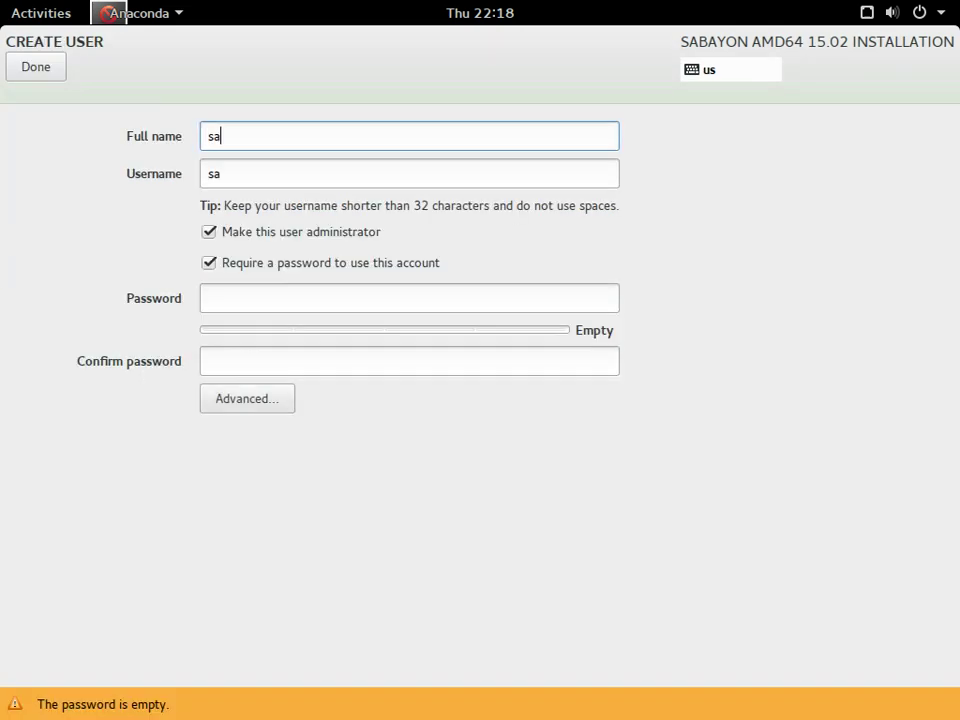
type("uyron")
key("BackSpace")
key("BackSpace")
key("BackSpace")
key("BackSpace")
type("ron")
key("Tab")
key("Tab")
key("Tab")
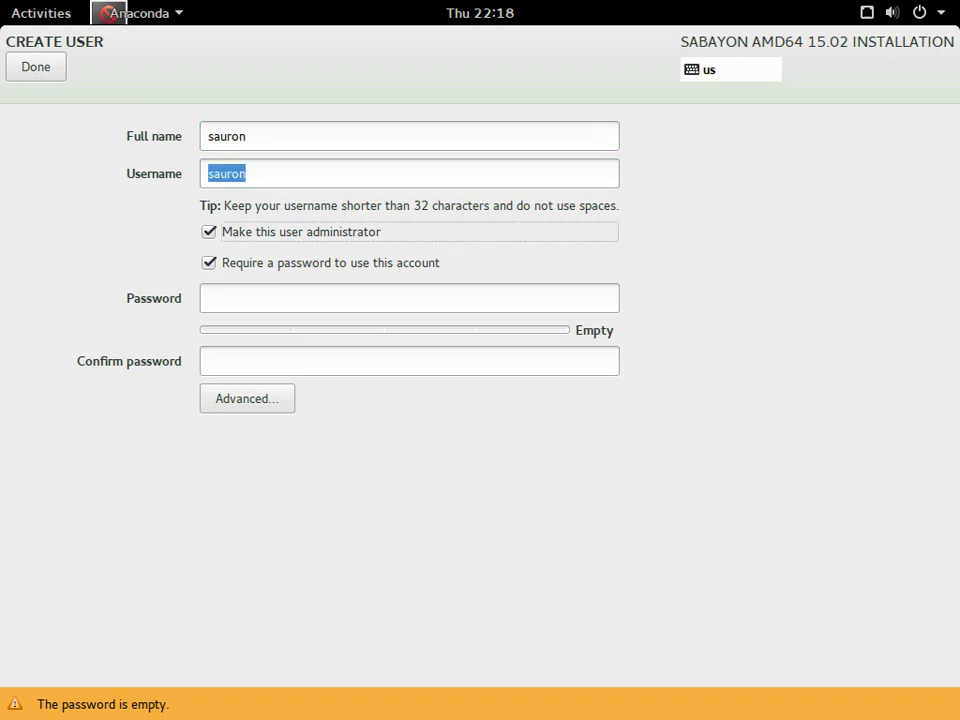
key("Tab")
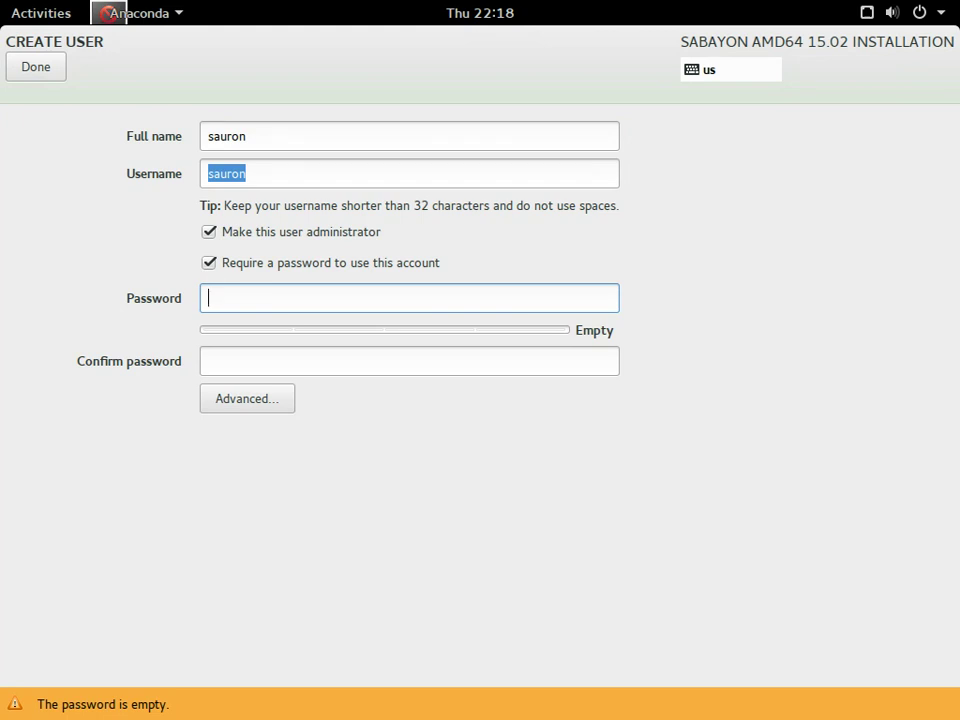
- Enter and confirm the user's password, remove administrator rights, and accept the weak-password warning
key("Tab")
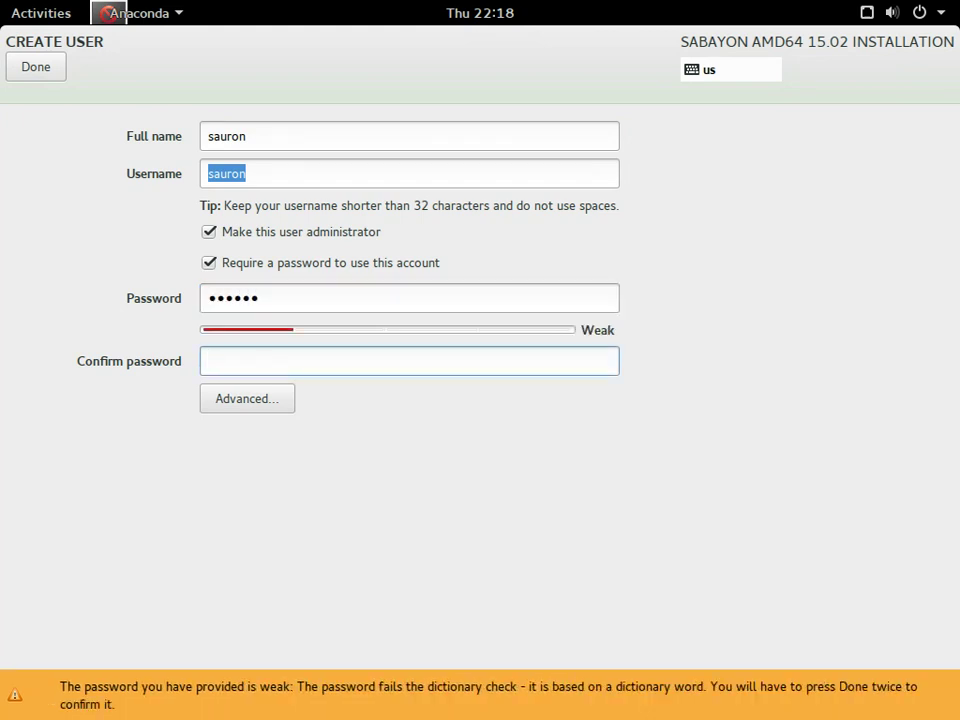
left_click(208, 231)
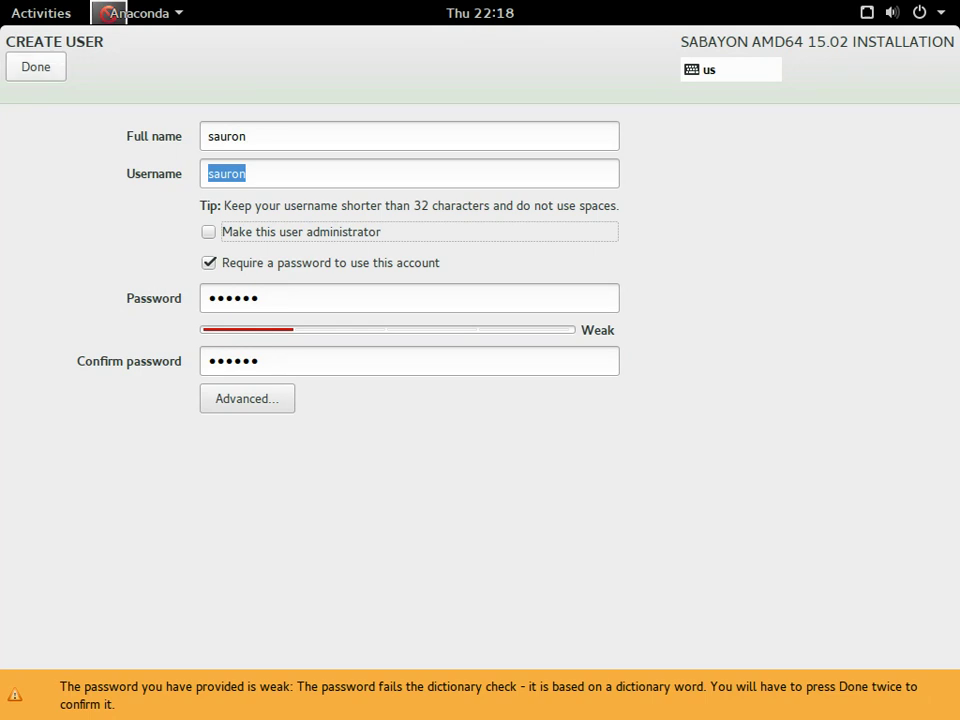
left_click(35, 66)
left_click(35, 66)
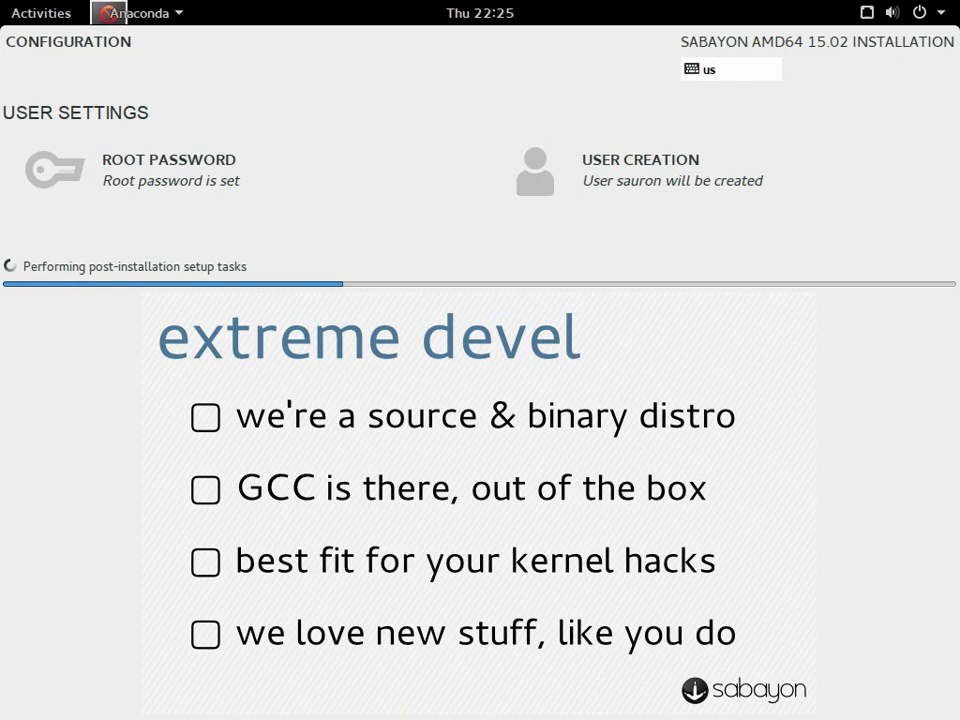
- Glance at the Activities overview and system menu while the installation runs to completion
left_click(40, 13)
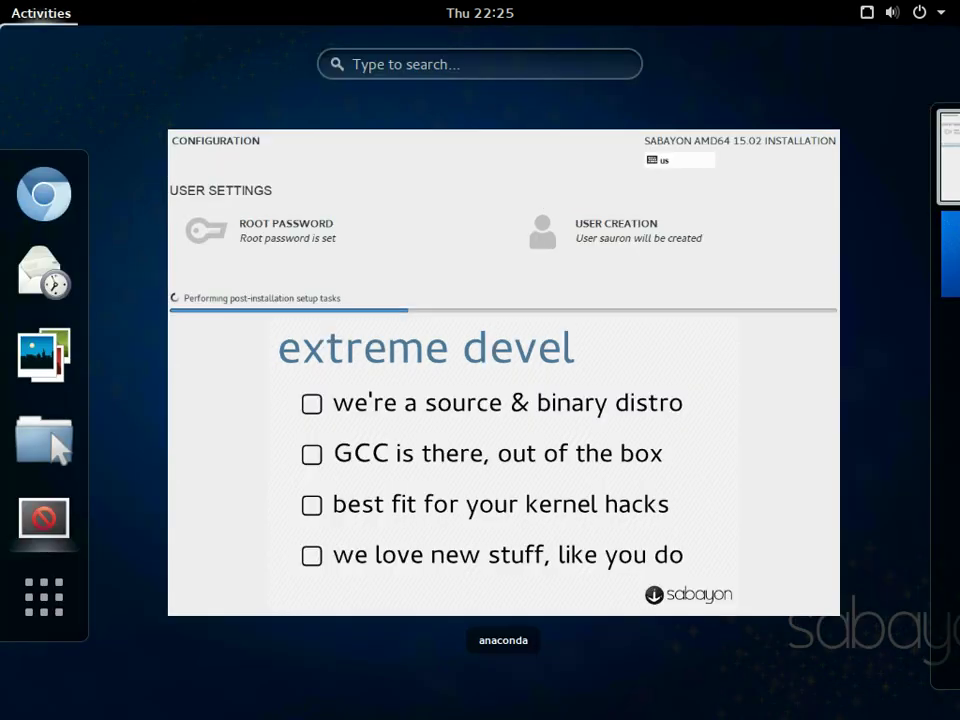
left_click(404, 160)
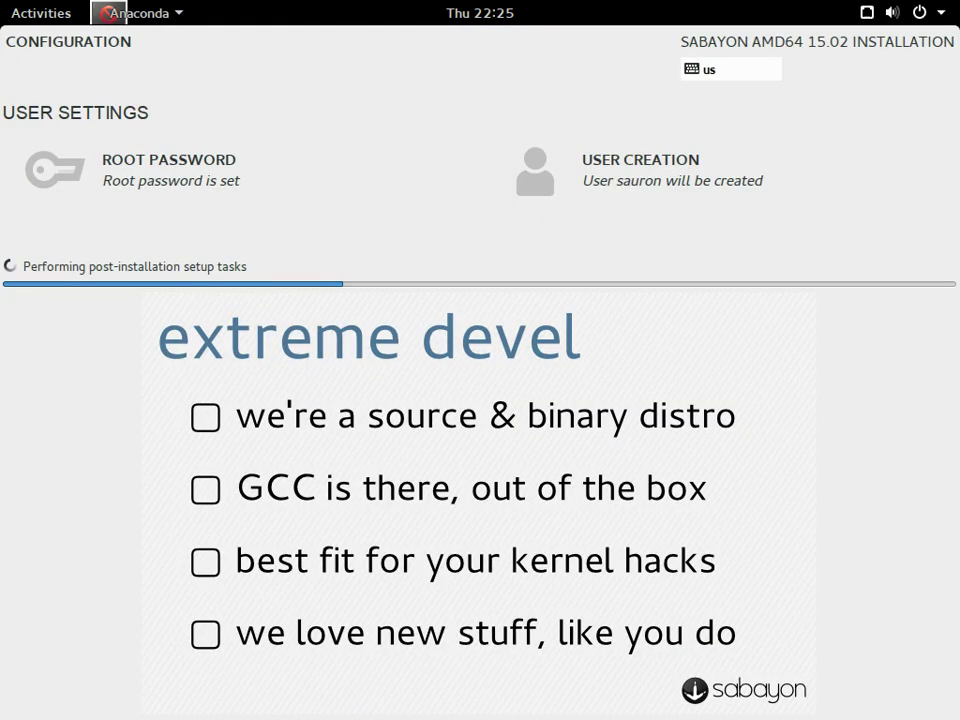
left_click(905, 12)
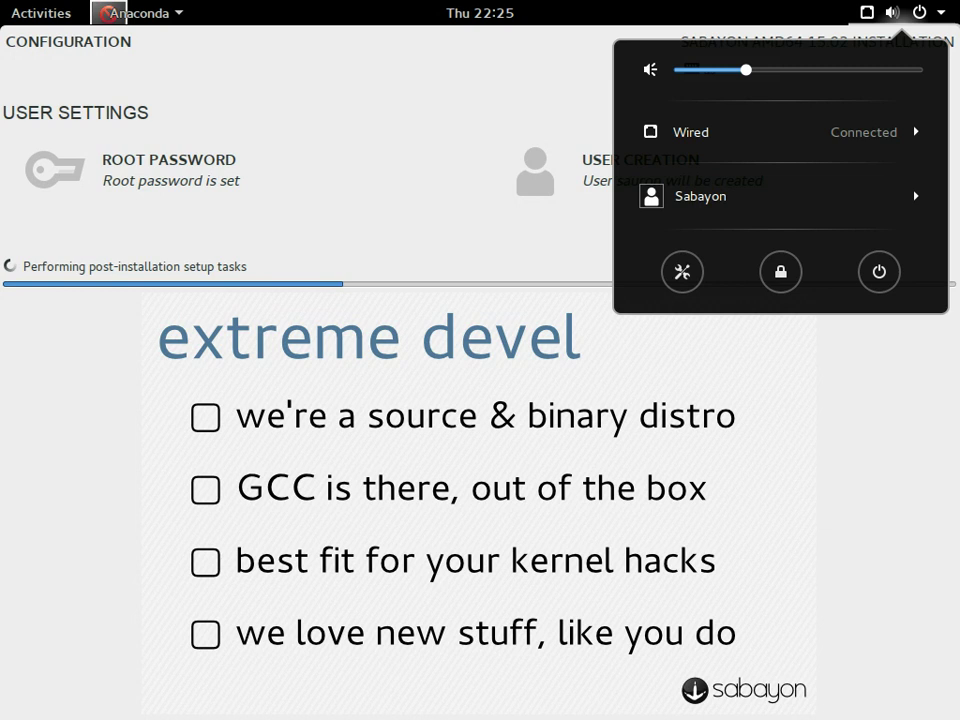
key("Escape")
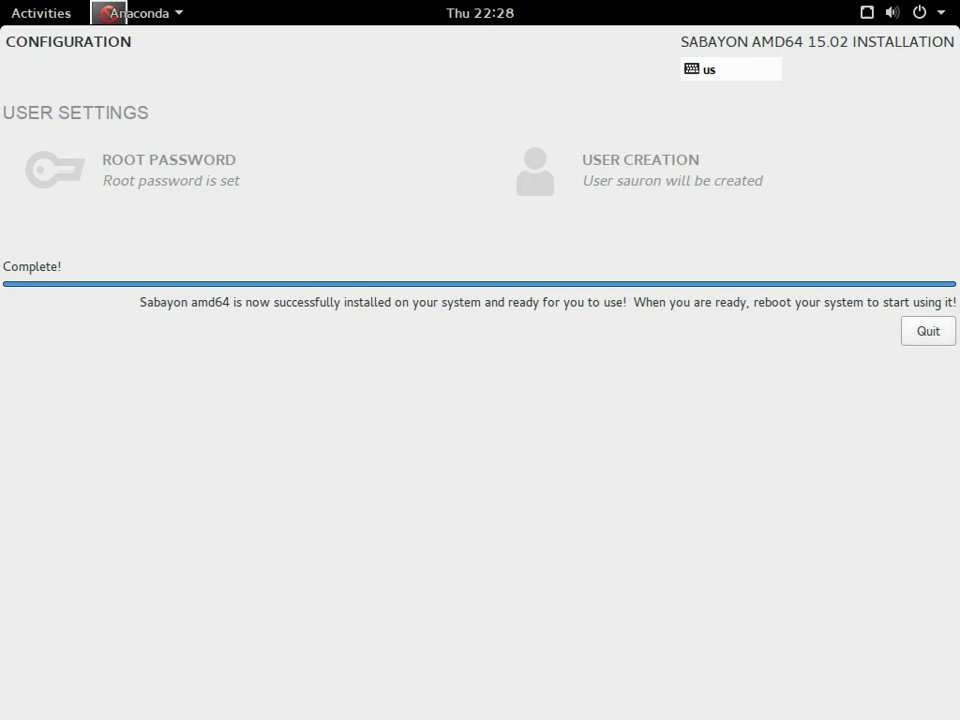
- Quit the finished installer and restart the computer from the system menu
left_click(928, 331)
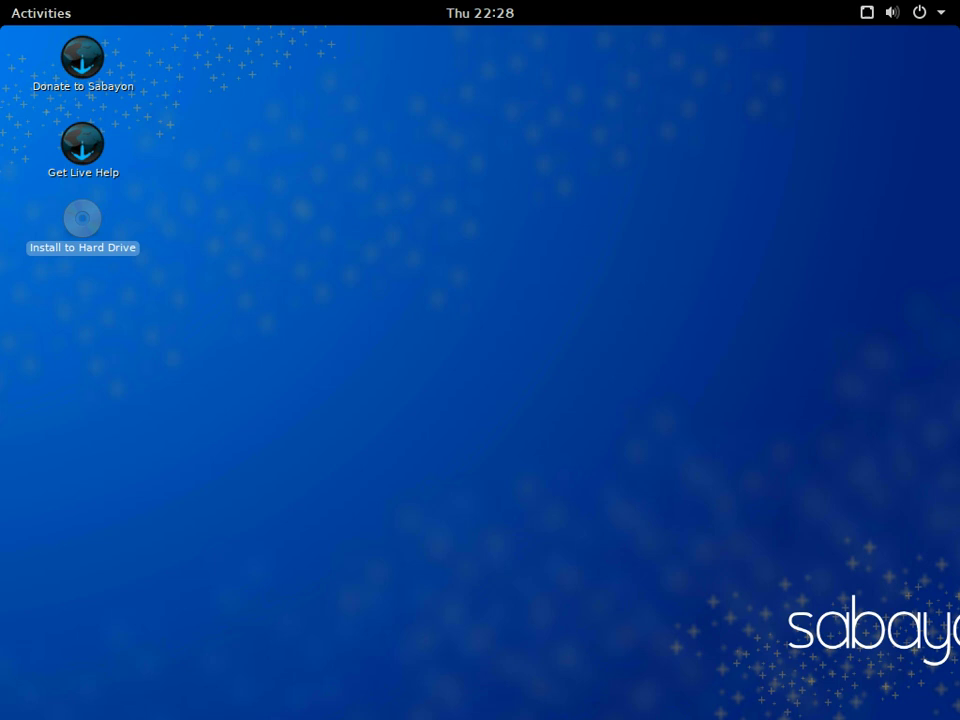
left_click(905, 12)
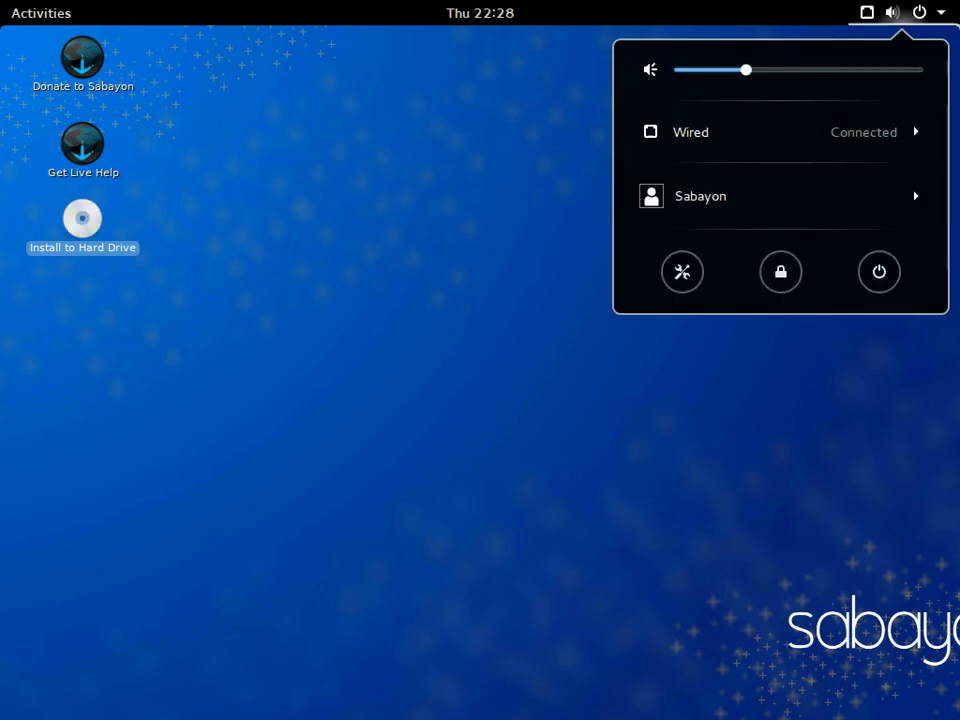
left_click(879, 271)
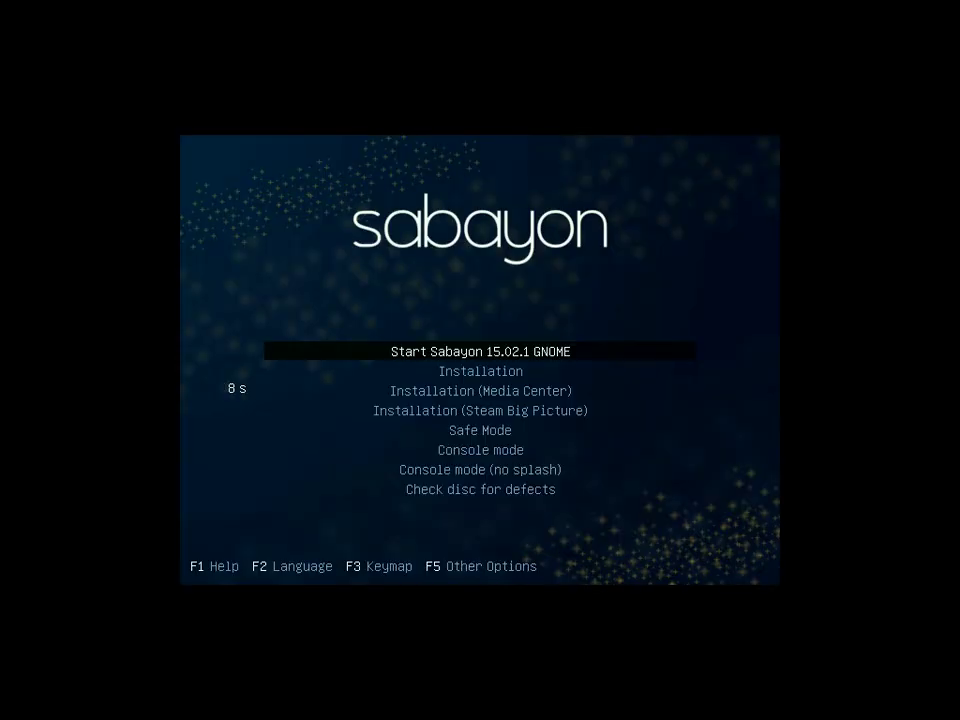
- Browse the boot entries back to Start Sabayon 15.02.1 GNOME and view the F5 extra boot options
key("Down")
key("Down")
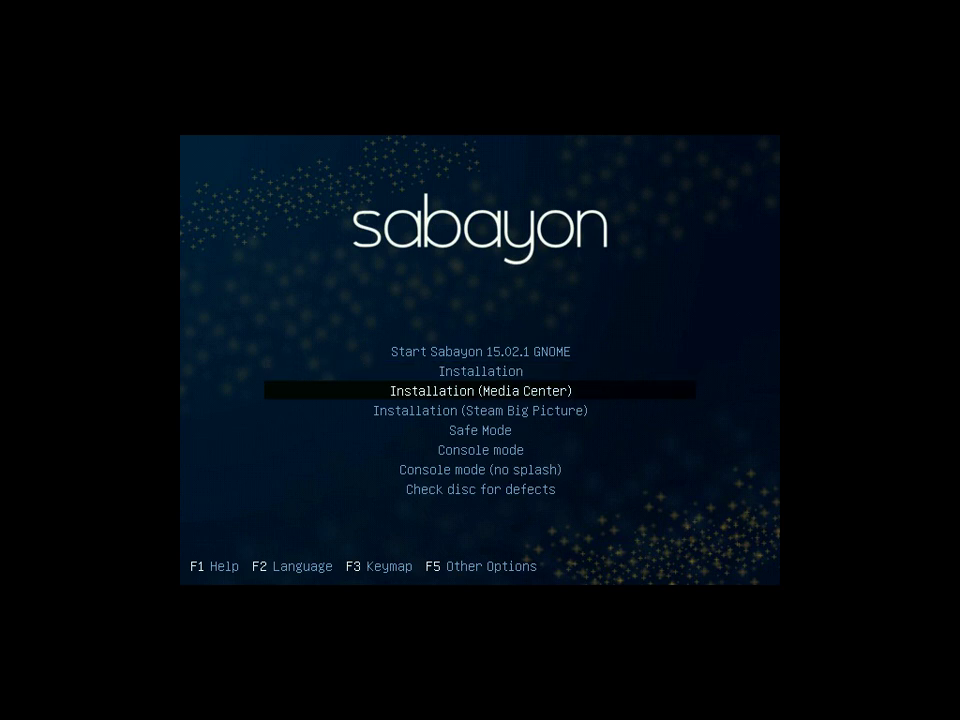
key("Down")
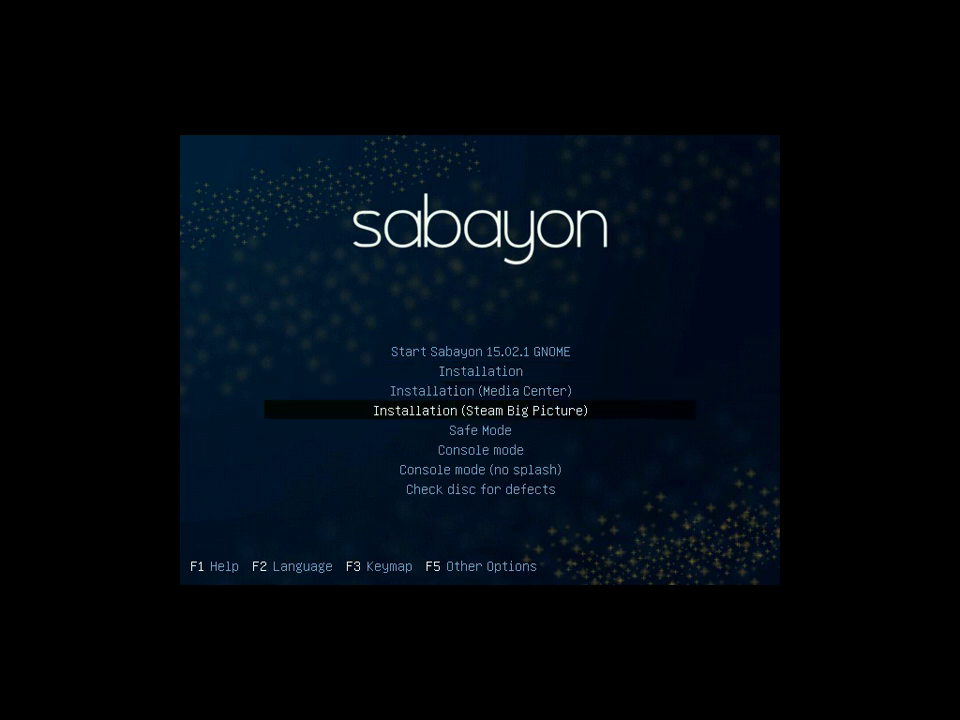
key("Down")
key("Down")
key("Down")
key("Down")
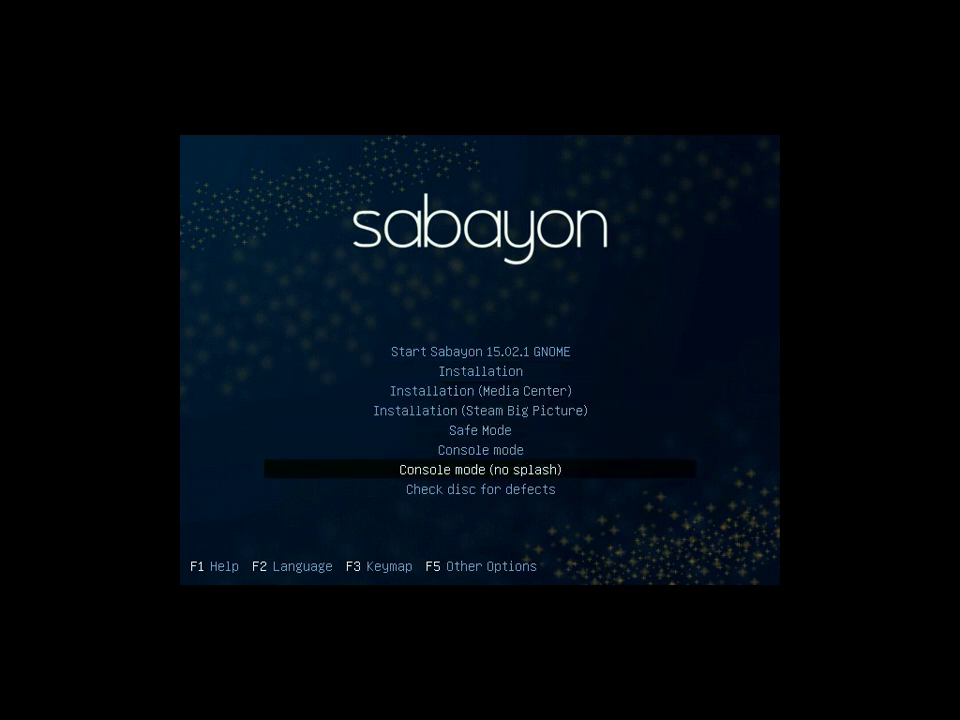
key("Up")
key("Up")
key("Up")
key("Up")
key("Up")
key("Up")
key("Up")
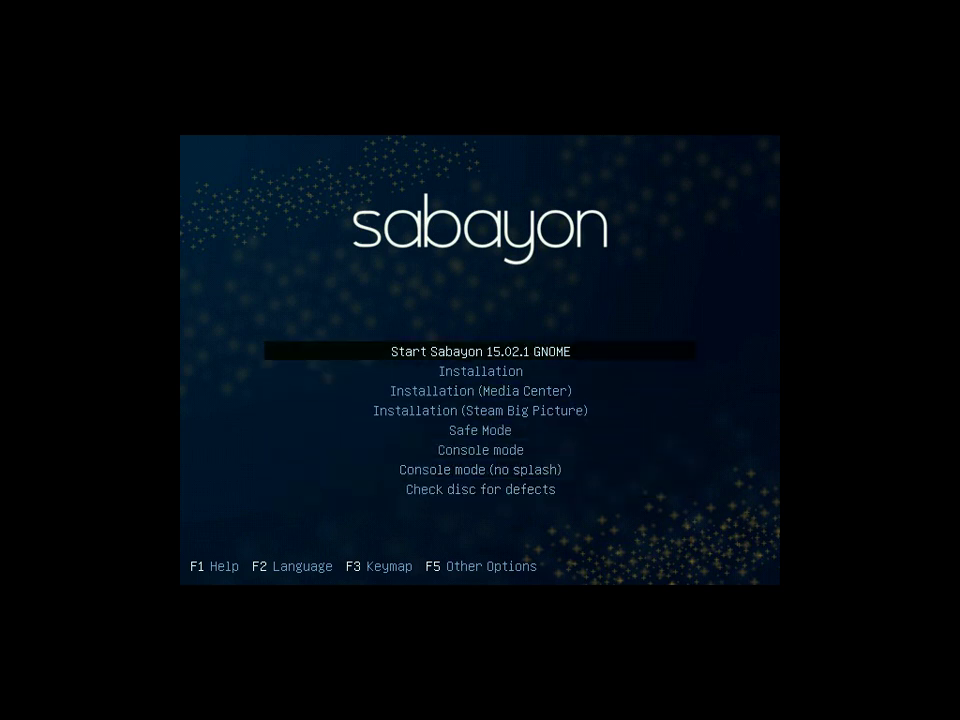
key("F5")
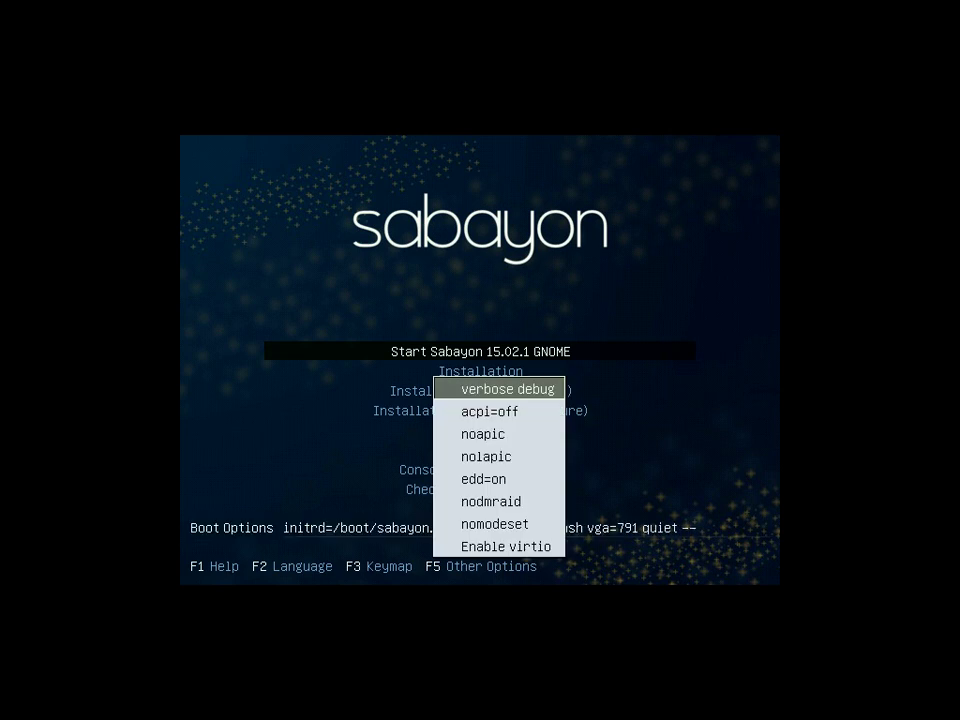
key("Escape")
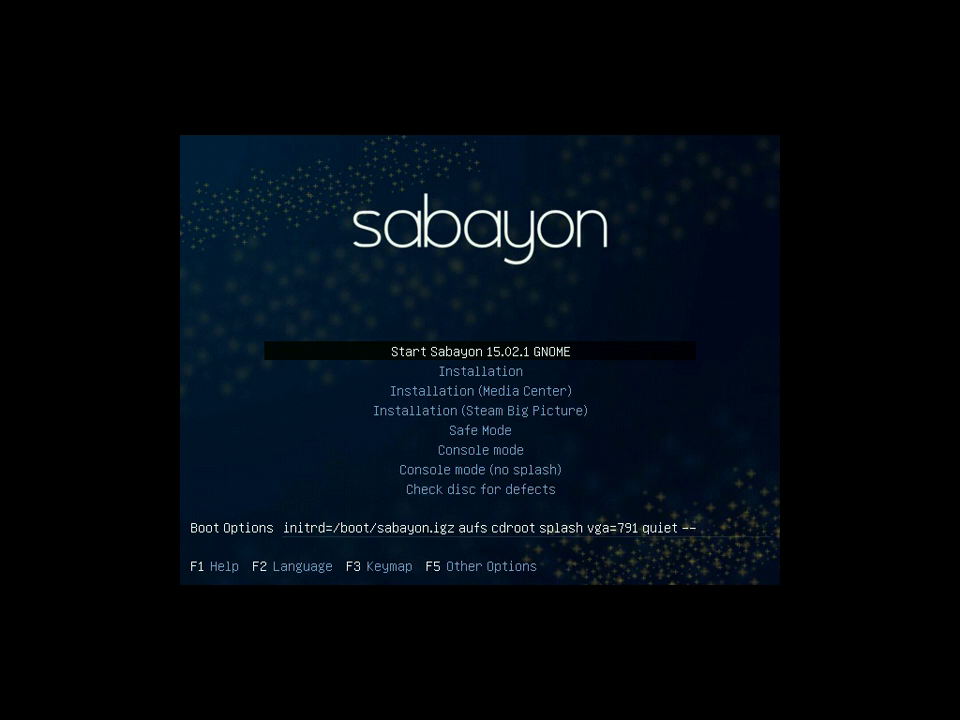